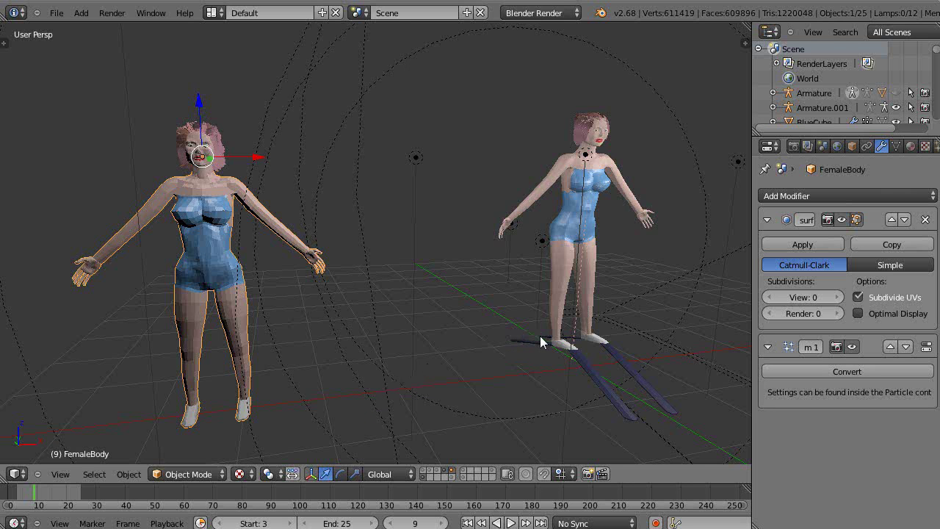
Step: Inspect the two female character models from several angles and distances, and select the model standing on skis
{"action": "middle_click_drag", "start_coordinate": [539, 336], "coordinate": [304, 276]}
{"action": "scroll", "coordinate": [471, 334], "scroll_direction": "up", "scroll_amount": 3}
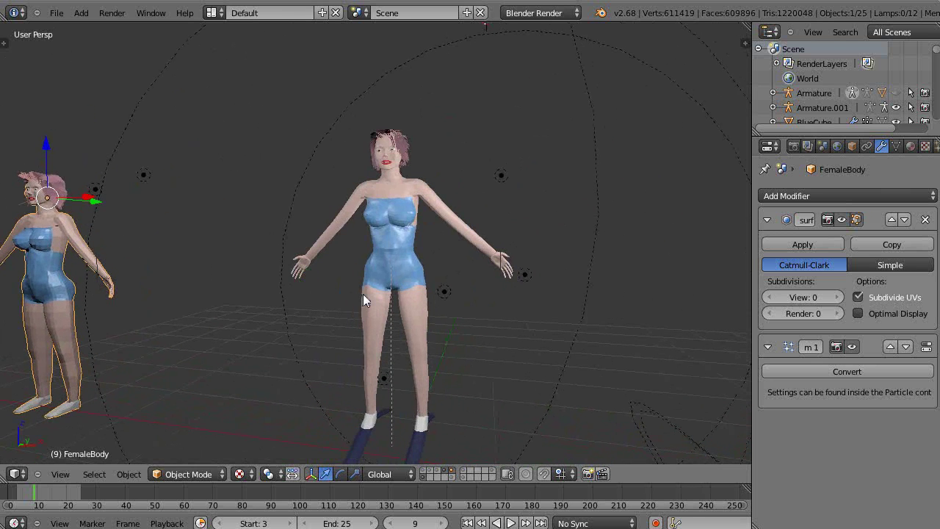
{"action": "scroll", "coordinate": [363, 294], "scroll_direction": "up", "scroll_amount": 3}
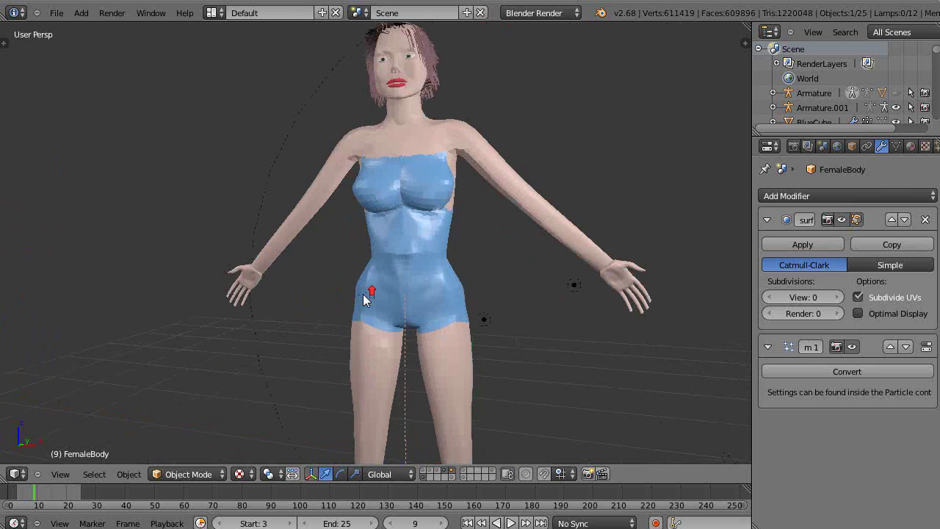
{"action": "scroll", "coordinate": [363, 294], "scroll_direction": "down", "scroll_amount": 3}
{"action": "scroll", "coordinate": [365, 290], "scroll_direction": "up", "scroll_amount": 5}
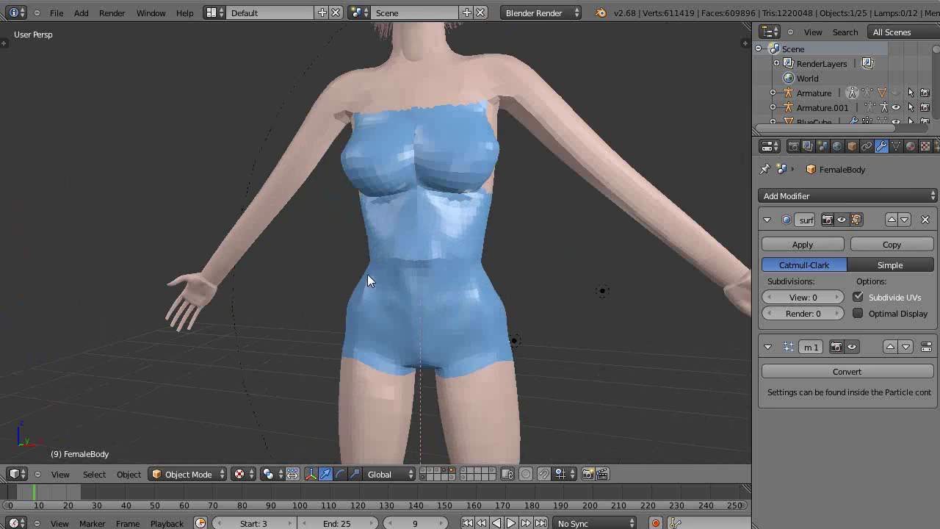
{"action": "middle_click_drag", "start_coordinate": [365, 322], "coordinate": [366, 279], "text": "shift"}
{"action": "scroll", "coordinate": [359, 273], "scroll_direction": "up", "scroll_amount": 8}
{"action": "scroll", "coordinate": [361, 273], "scroll_direction": "down", "scroll_amount": 8}
{"action": "scroll", "coordinate": [375, 265], "scroll_direction": "up", "scroll_amount": 3}
{"action": "scroll", "coordinate": [400, 266], "scroll_direction": "down", "scroll_amount": 3}
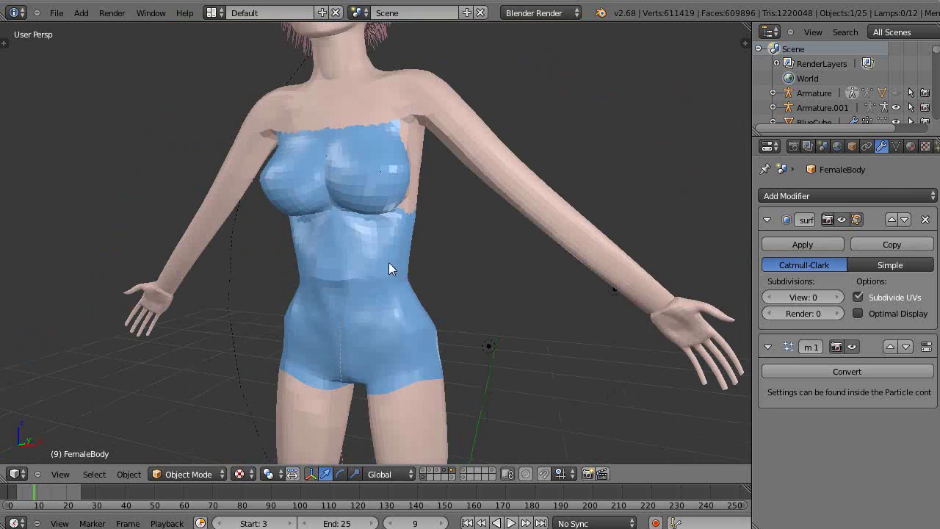
{"action": "middle_click_drag", "start_coordinate": [308, 241], "coordinate": [423, 266]}
{"action": "scroll", "coordinate": [423, 272], "scroll_direction": "down", "scroll_amount": 5}
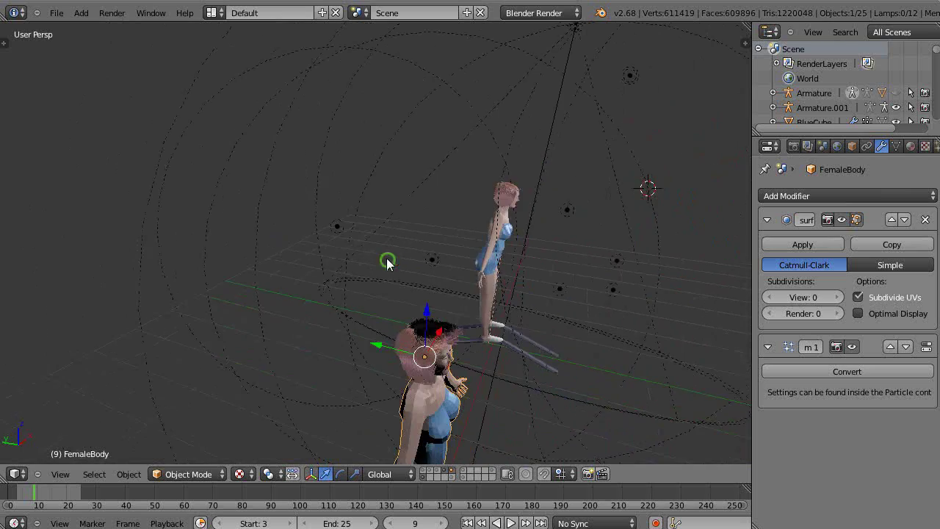
{"action": "scroll", "coordinate": [375, 226], "scroll_direction": "up", "scroll_amount": 7}
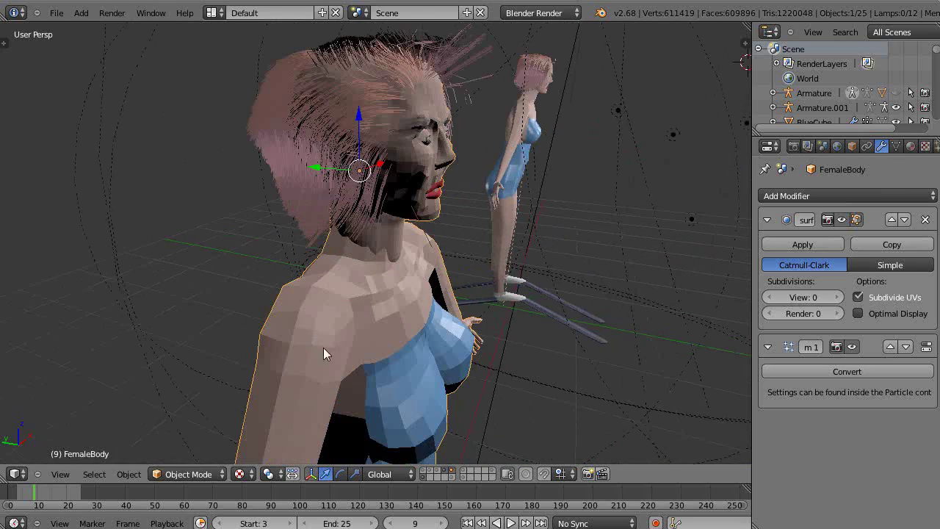
{"action": "scroll", "coordinate": [407, 366], "scroll_direction": "down", "scroll_amount": 5}
{"action": "middle_click_drag", "start_coordinate": [407, 366], "coordinate": [350, 340]}
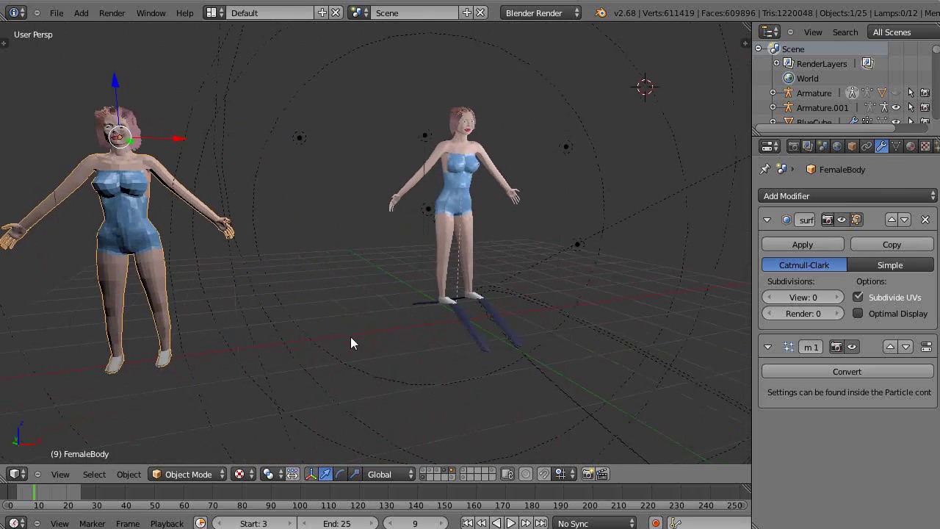
{"action": "middle_click_drag", "start_coordinate": [444, 312], "coordinate": [423, 218]}
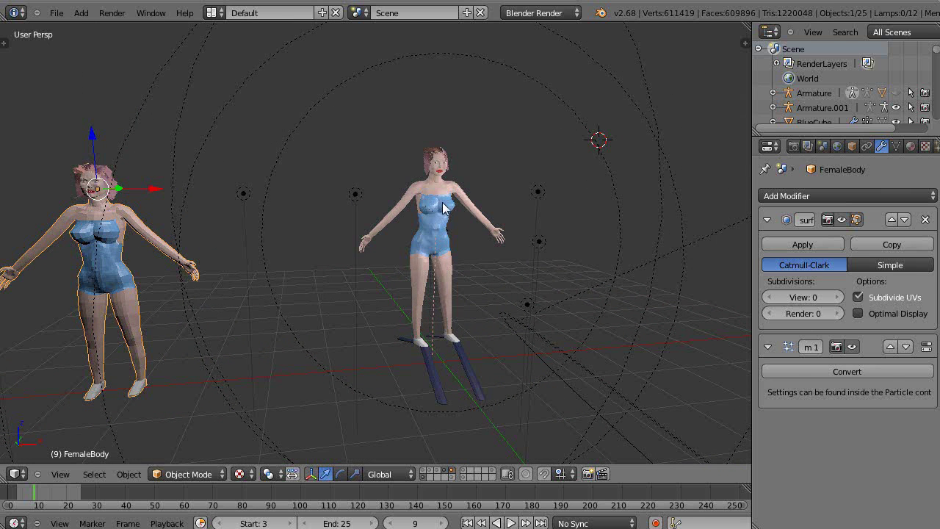
{"action": "right_click", "coordinate": [443, 208]}
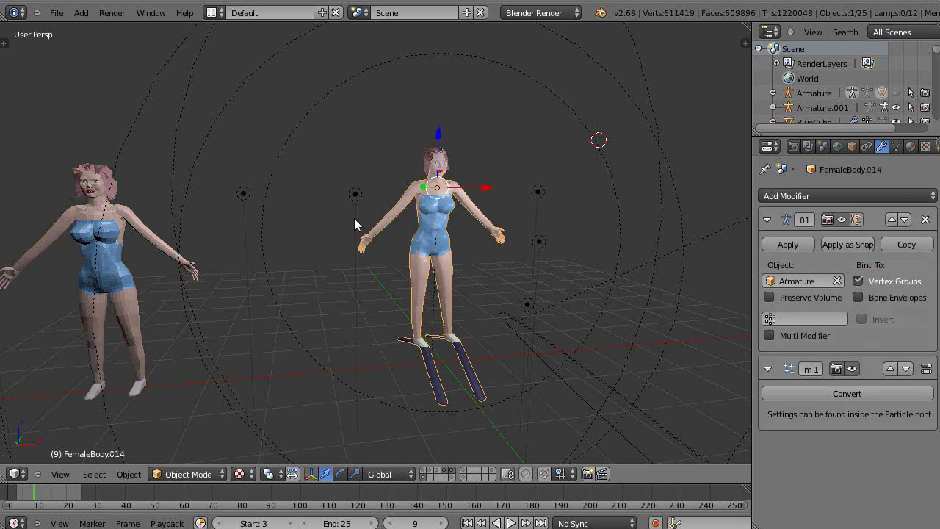
{"action": "middle_click_drag", "start_coordinate": [413, 255], "coordinate": [419, 287]}
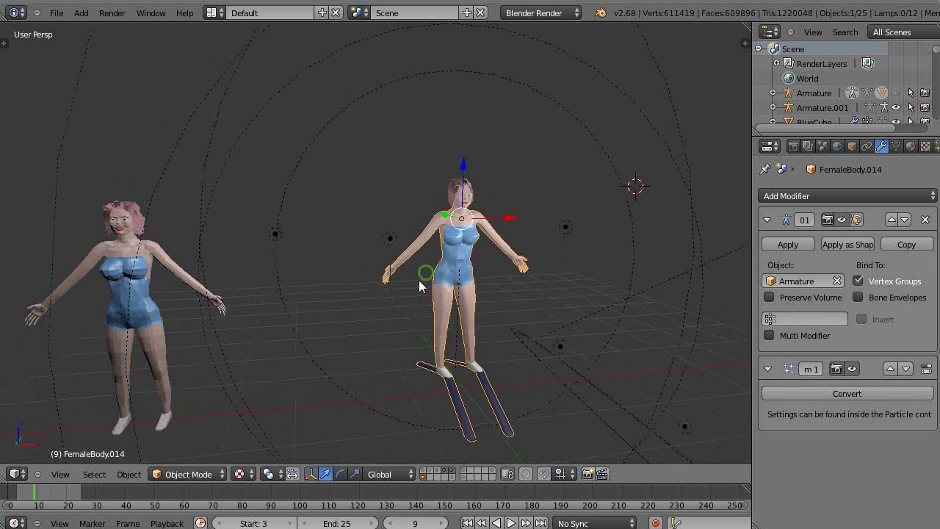
Step: Switch to the other Blender window containing the green sphere scene and widen its 3D viewport
{"action": "mouse_move", "coordinate": [30, 525]}
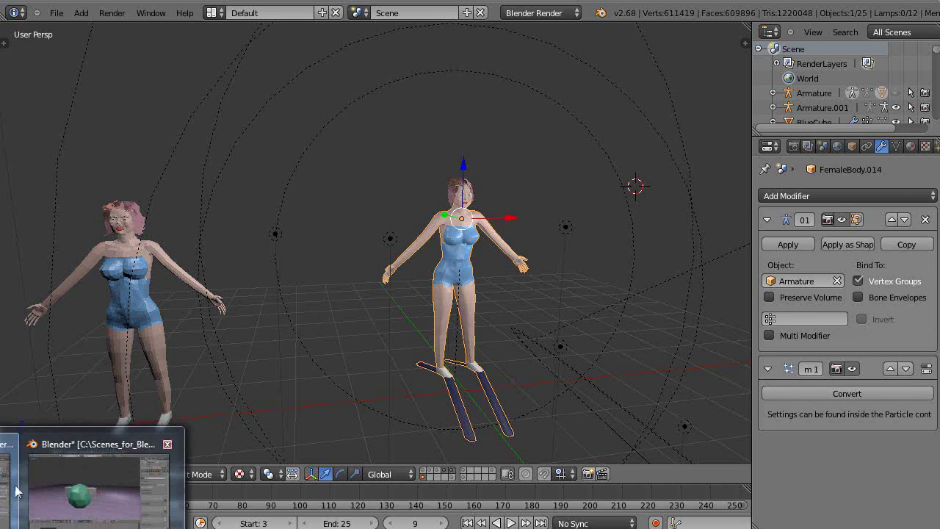
{"action": "left_click", "coordinate": [61, 490]}
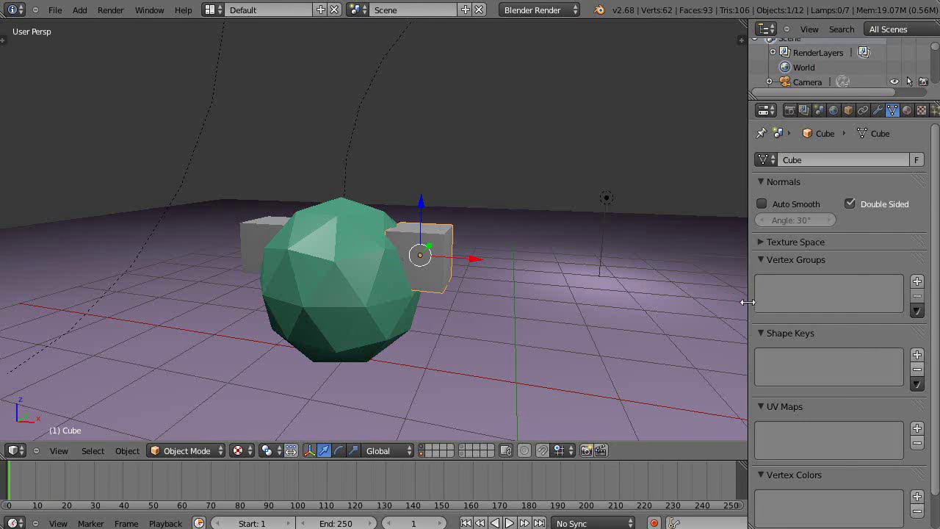
{"action": "left_click_drag", "start_coordinate": [747, 298], "coordinate": [843, 303]}
{"action": "scroll", "coordinate": [445, 269], "scroll_direction": "up", "scroll_amount": 2}
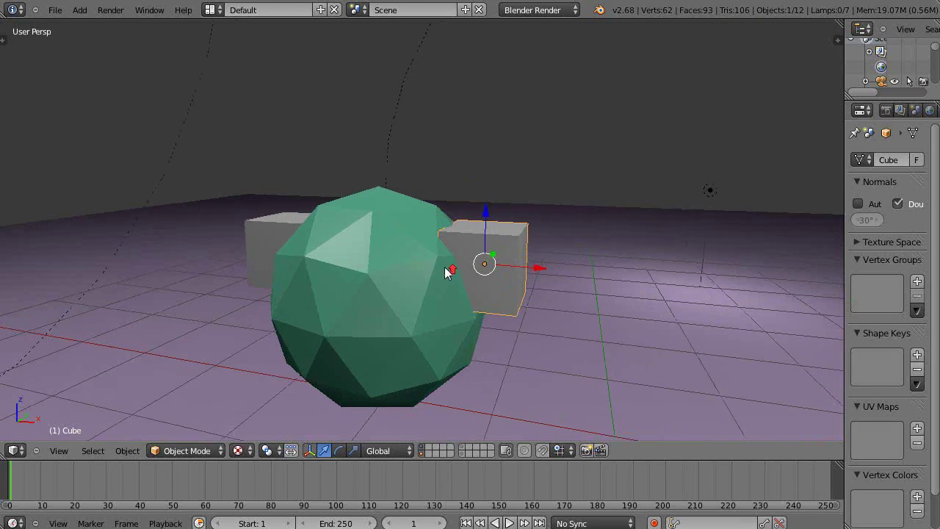
{"action": "scroll", "coordinate": [382, 259], "scroll_direction": "down", "scroll_amount": 3}
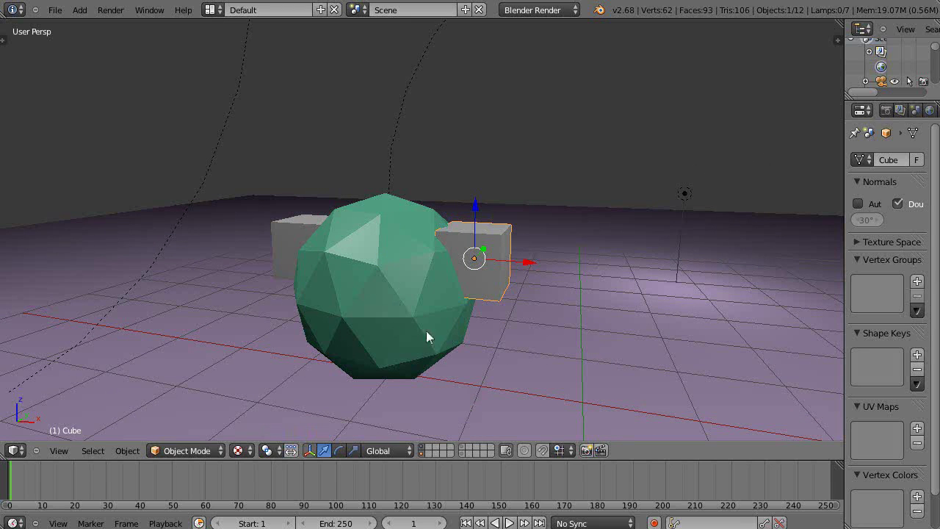
Step: Add the green sphere and the other cube to the selection alongside the already selected cube
{"action": "right_click", "coordinate": [416, 301], "text": "shift"}
{"action": "right_click", "coordinate": [297, 233], "text": "shift"}
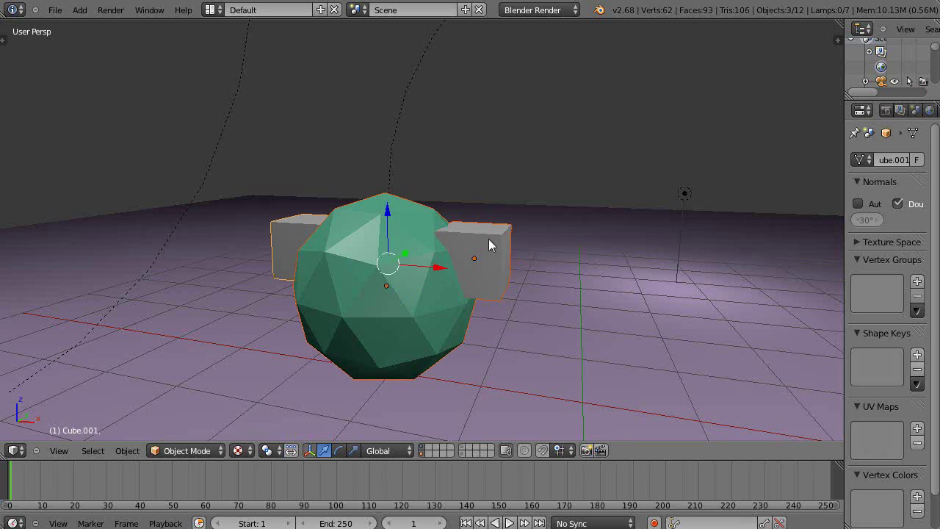
Step: Try moving the sphere and both cubes to layer 15 and displaying that layer
{"action": "key", "text": "m"}
{"action": "left_click", "coordinate": [704, 266]}
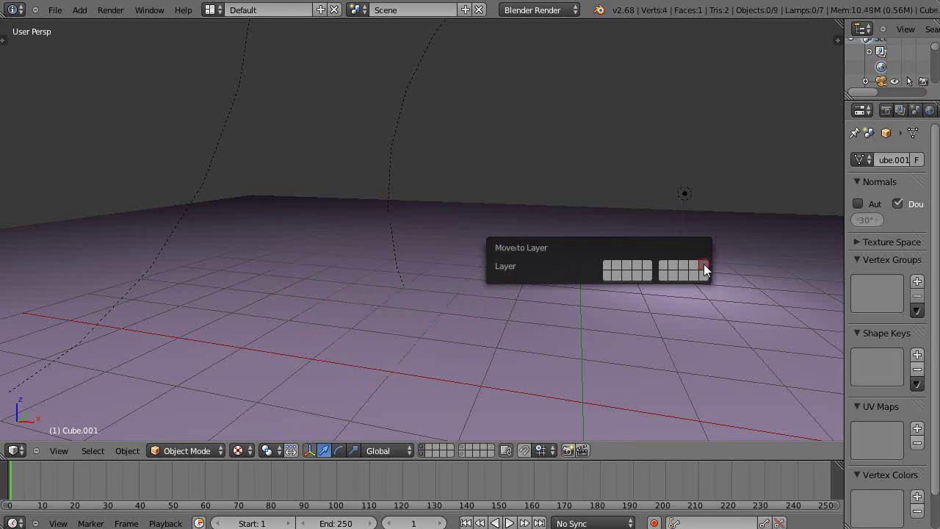
{"action": "left_click", "coordinate": [490, 445]}
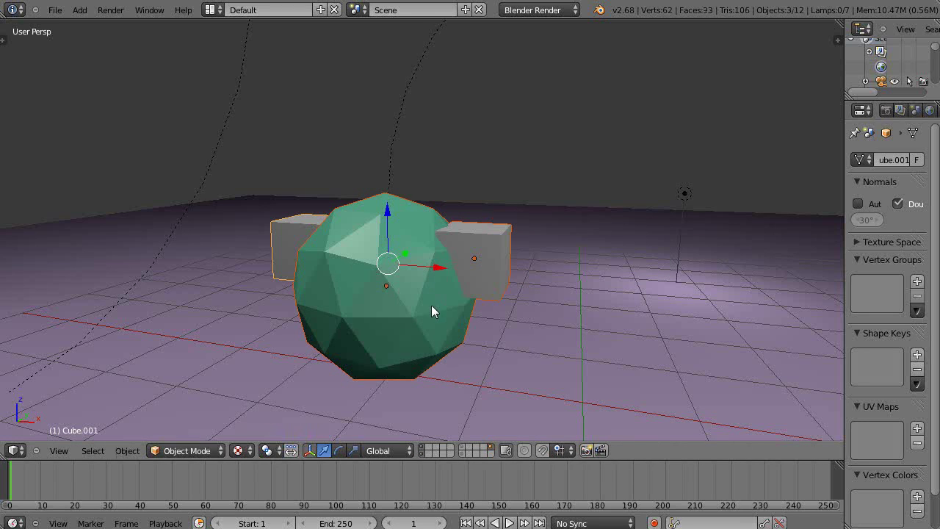
{"action": "key", "text": "ctrl+z"}
{"action": "key", "text": "ctrl+z"}
Step: Create a new group from the selected sphere and cubes and name it Something2
{"action": "scroll", "coordinate": [385, 280], "scroll_direction": "up", "scroll_amount": 1}
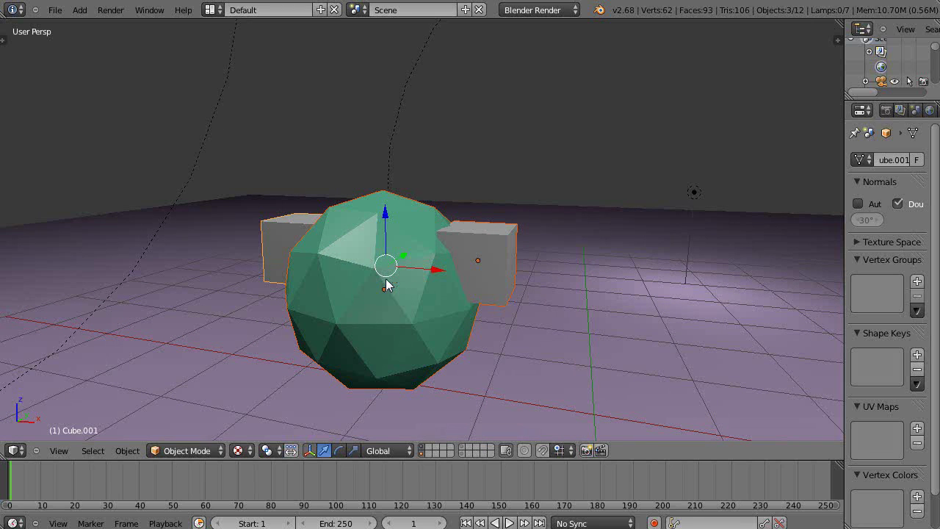
{"action": "key", "text": "ctrl+g"}
{"action": "key", "text": "t"}
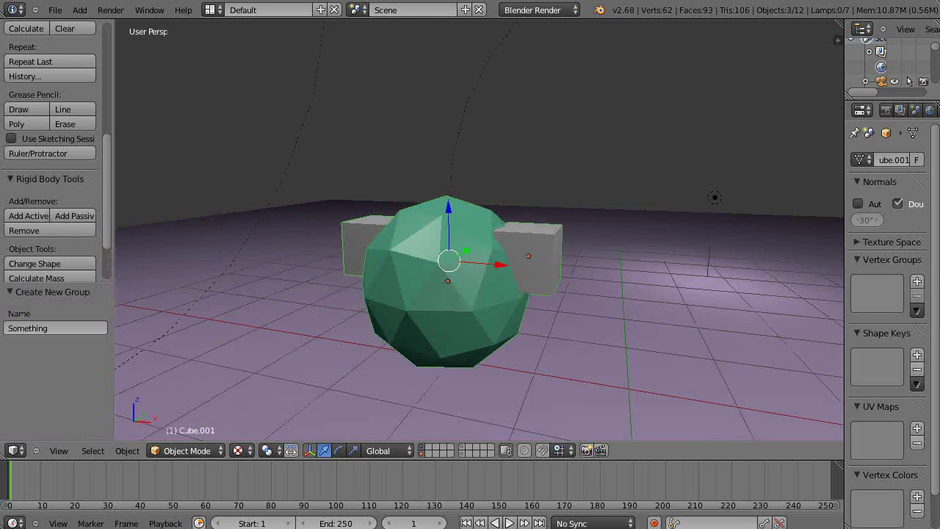
{"action": "left_click", "coordinate": [56, 327]}
{"action": "left_click", "coordinate": [56, 325]}
{"action": "type", "text": "2"}
{"action": "key", "text": "Return"}
Step: Select the green sphere alone and use Select Grouped by Group to select every member of its group
{"action": "middle_click_drag", "start_coordinate": [487, 288], "coordinate": [483, 283]}
{"action": "right_click", "coordinate": [552, 260]}
{"action": "scroll", "coordinate": [375, 296], "scroll_direction": "down", "scroll_amount": 4}
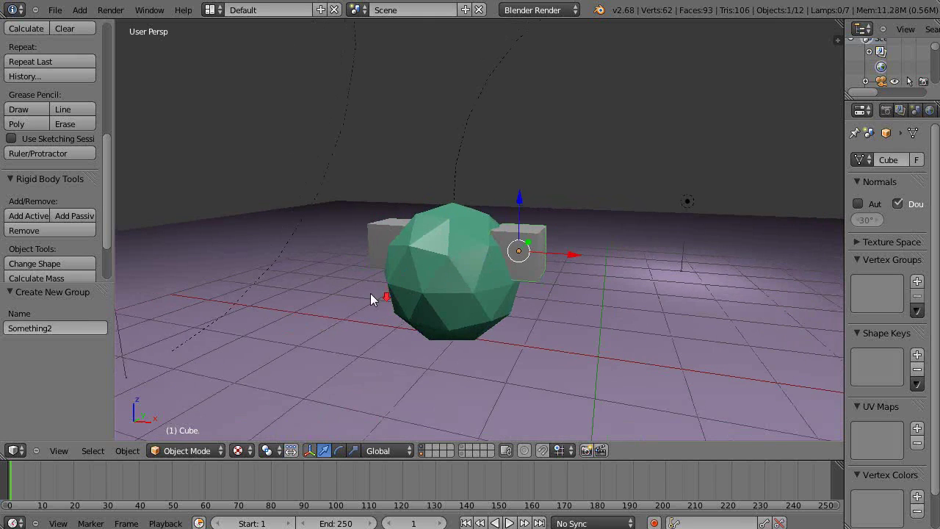
{"action": "right_click", "coordinate": [803, 198]}
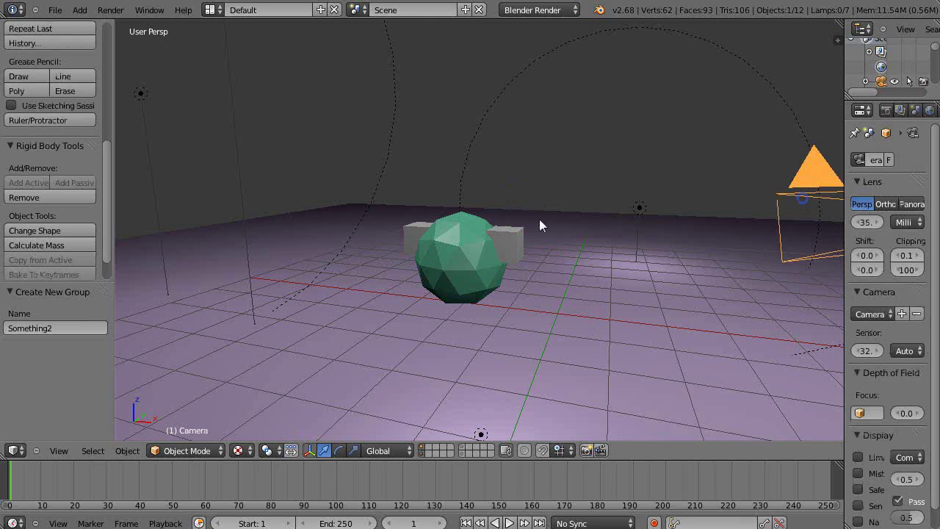
{"action": "right_click", "coordinate": [456, 245]}
{"action": "scroll", "coordinate": [514, 261], "scroll_direction": "up", "scroll_amount": 2}
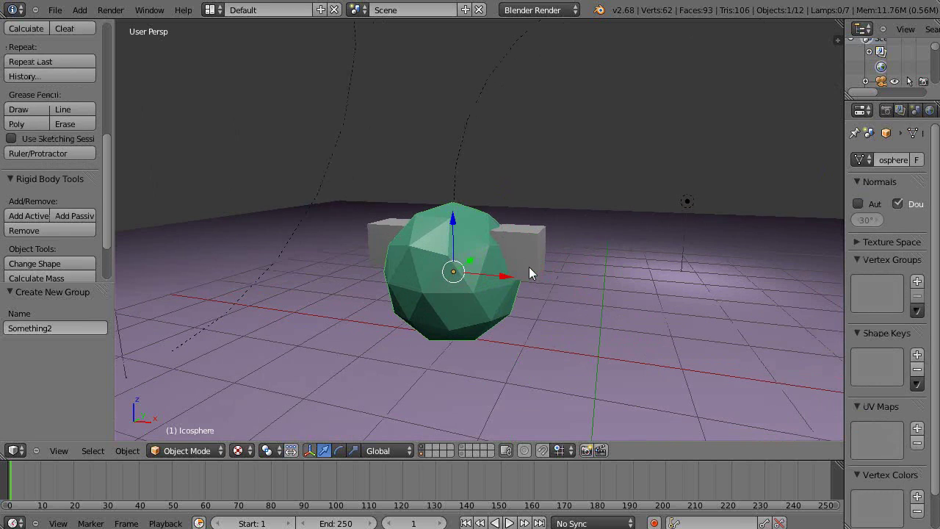
{"action": "key", "text": "shift+g"}
{"action": "left_click", "coordinate": [485, 269]}
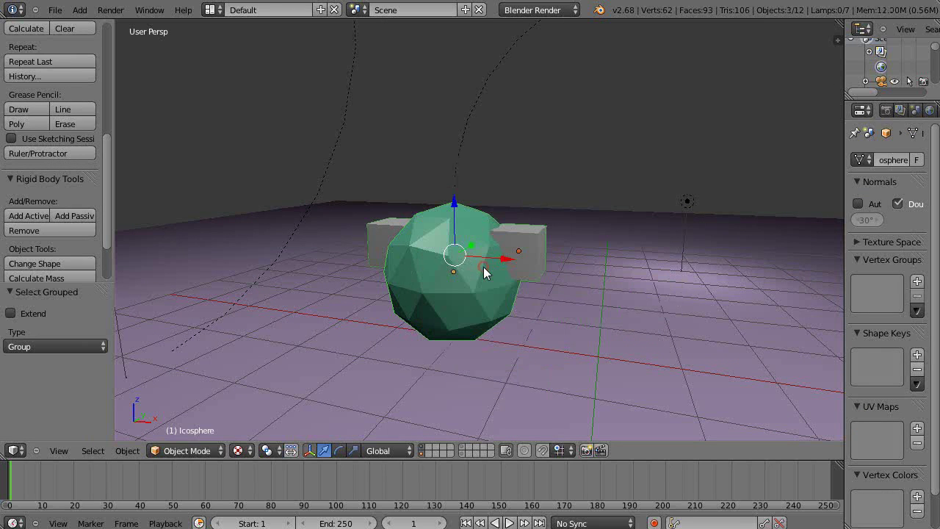
Step: Move the sphere and both cubes together along the X axis by -0.544
{"action": "scroll", "coordinate": [474, 289], "scroll_direction": "up", "scroll_amount": 3}
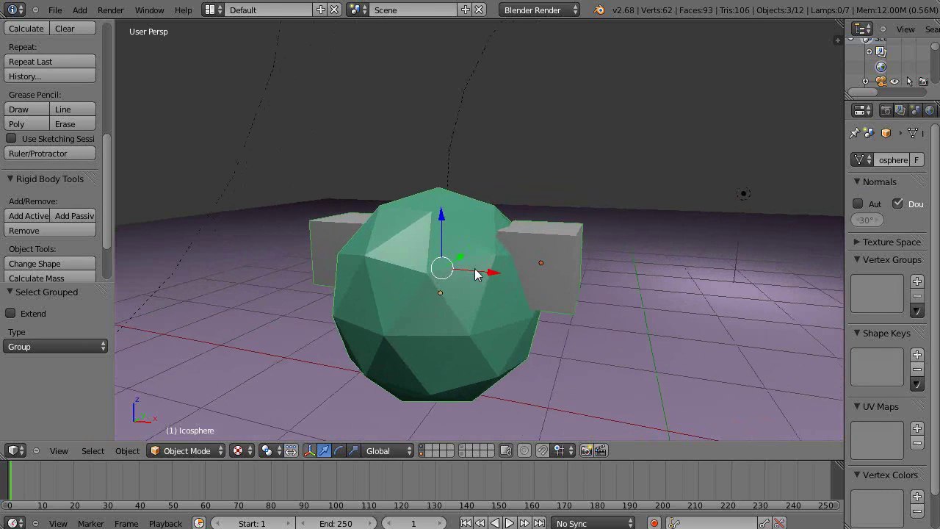
{"action": "key", "text": "g"}
{"action": "key", "text": "x"}
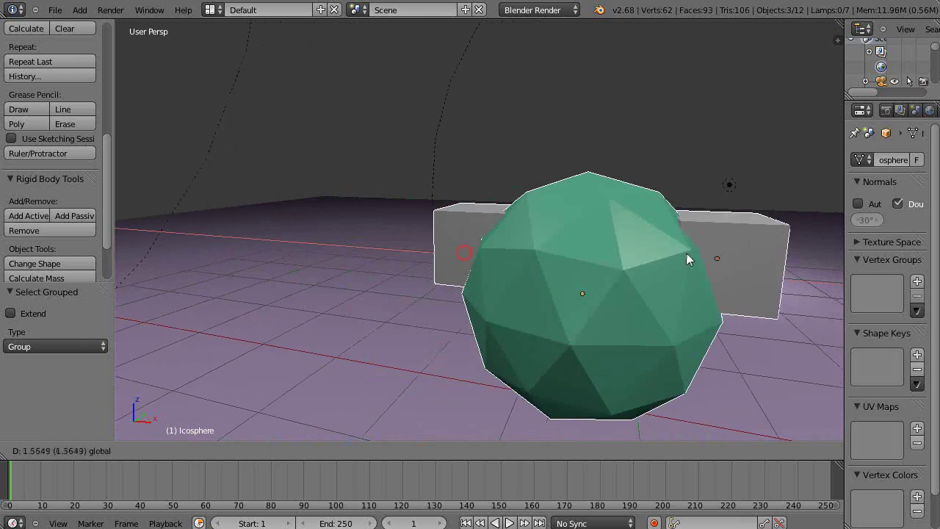
{"action": "left_click", "coordinate": [418, 231]}
{"action": "middle_click_drag", "start_coordinate": [421, 245], "coordinate": [439, 244]}
Step: Try to move the right-hand cube on its own, apart from the other group members
{"action": "right_click", "coordinate": [407, 219]}
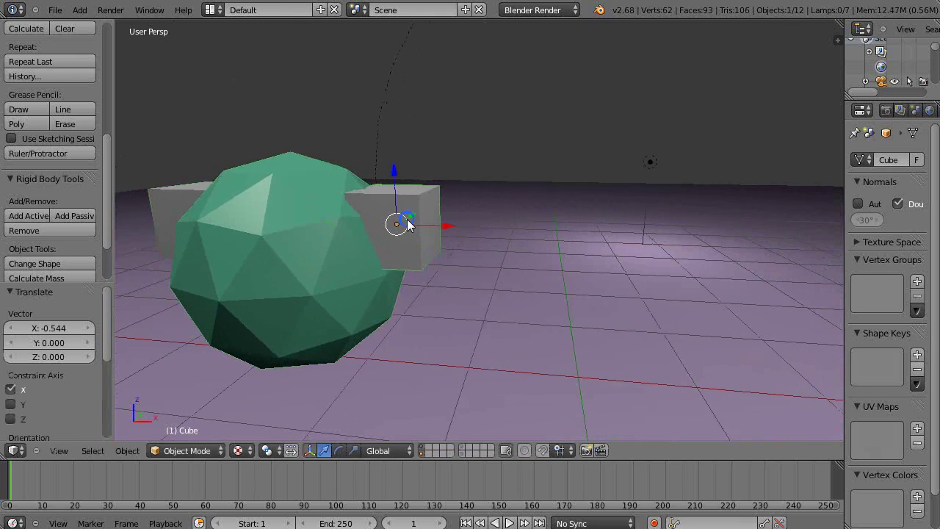
{"action": "key", "text": "g"}
{"action": "right_click", "coordinate": [478, 234]}
{"action": "left_click", "coordinate": [479, 235]}
{"action": "middle_click_drag", "start_coordinate": [370, 232], "coordinate": [422, 221]}
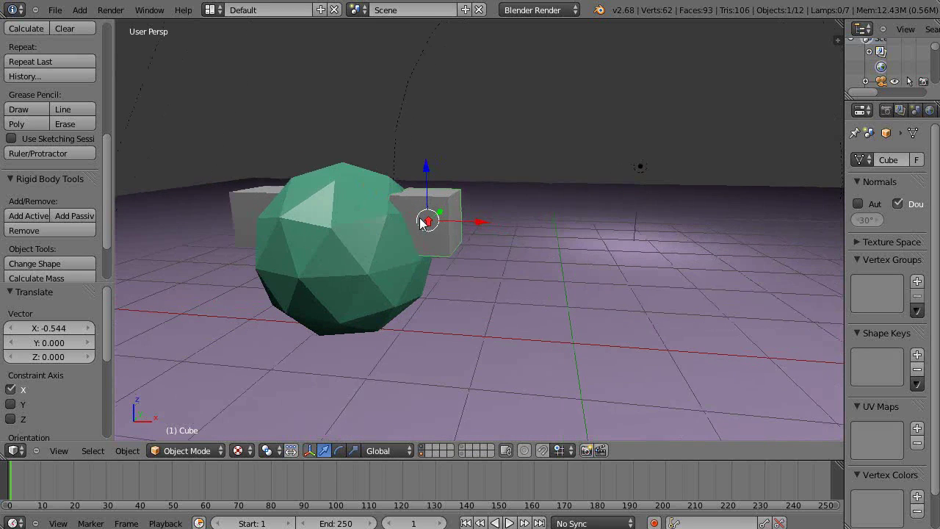
Step: Select all members of the cube's group and duplicate them 4.623 units along the X axis
{"action": "key", "text": "shift+g"}
{"action": "left_click", "coordinate": [330, 241]}
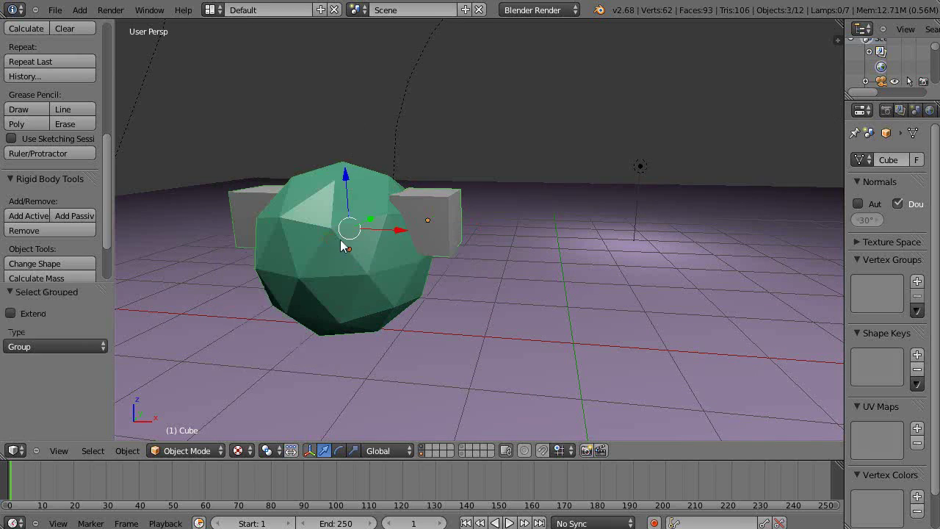
{"action": "scroll", "coordinate": [437, 263], "scroll_direction": "down", "scroll_amount": 2}
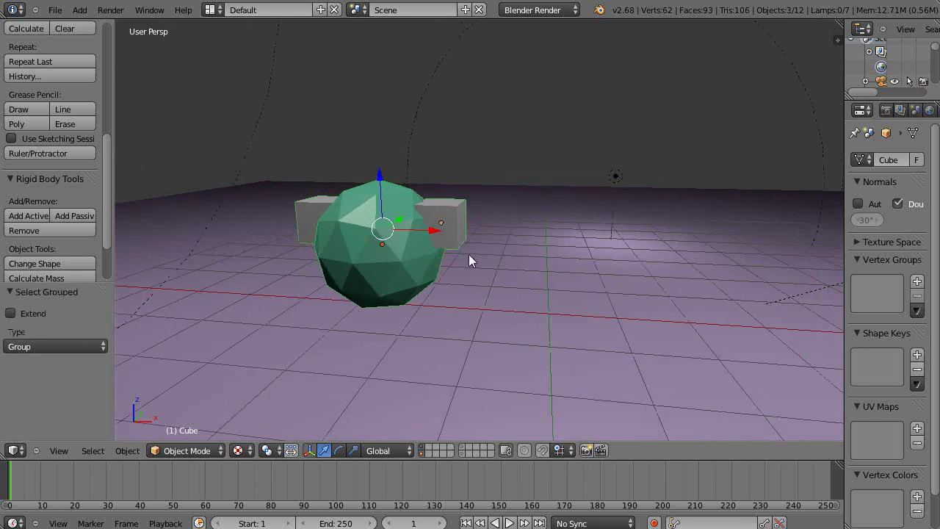
{"action": "key", "text": "shift+d"}
{"action": "key", "text": "x"}
{"action": "left_click", "coordinate": [741, 246]}
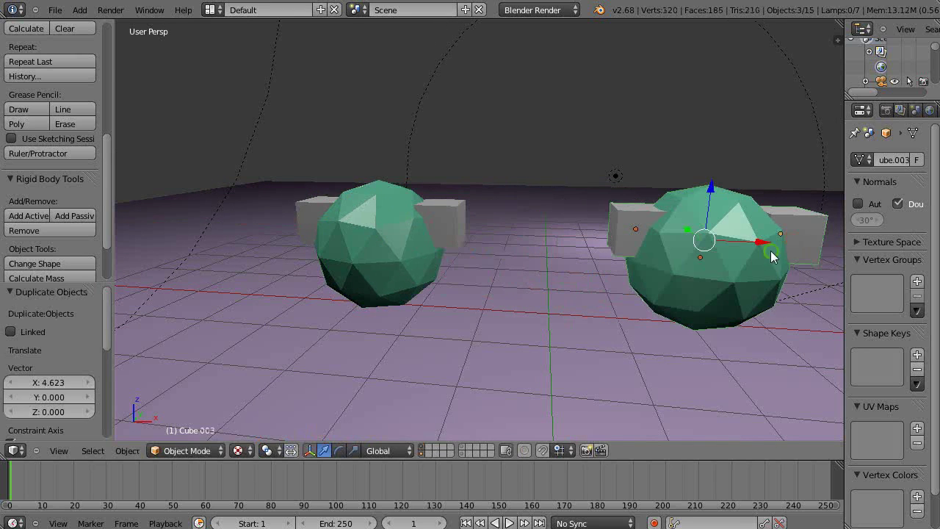
Step: Edit the duplicated sphere's mesh and raise one of its upper front faces 0.456 along Z
{"action": "middle_click_drag", "start_coordinate": [770, 251], "coordinate": [226, 151]}
{"action": "middle_click_drag", "start_coordinate": [360, 213], "coordinate": [448, 213]}
{"action": "middle_click_drag", "start_coordinate": [413, 185], "coordinate": [491, 245], "text": "shift"}
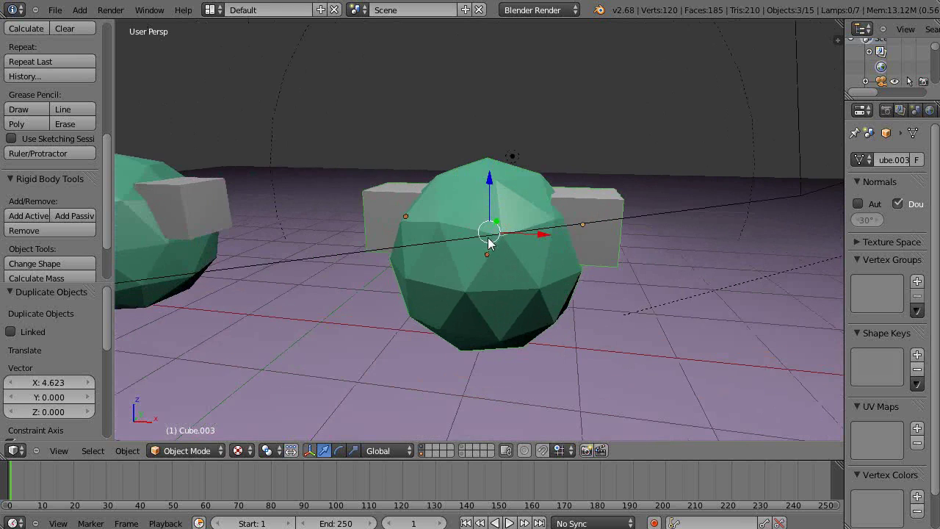
{"action": "right_click", "coordinate": [447, 204]}
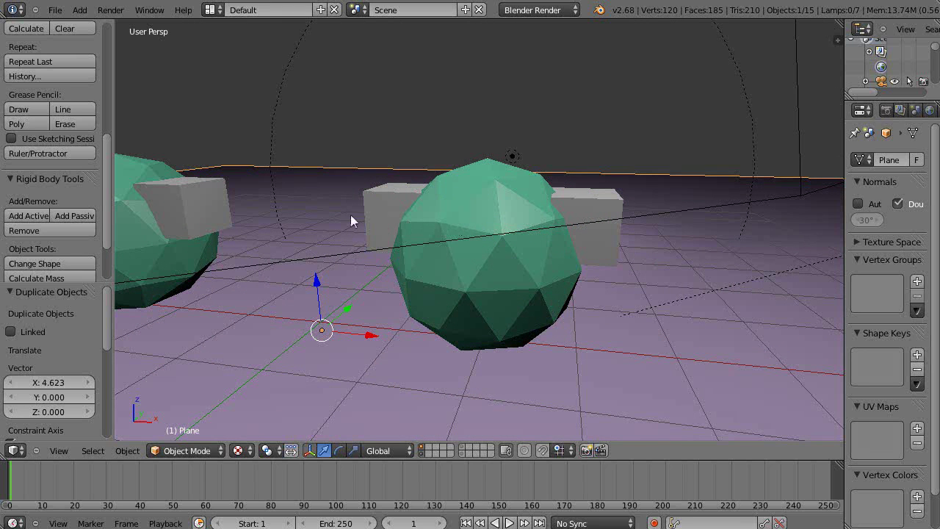
{"action": "middle_click_drag", "start_coordinate": [313, 233], "coordinate": [364, 219]}
{"action": "right_click", "coordinate": [435, 235]}
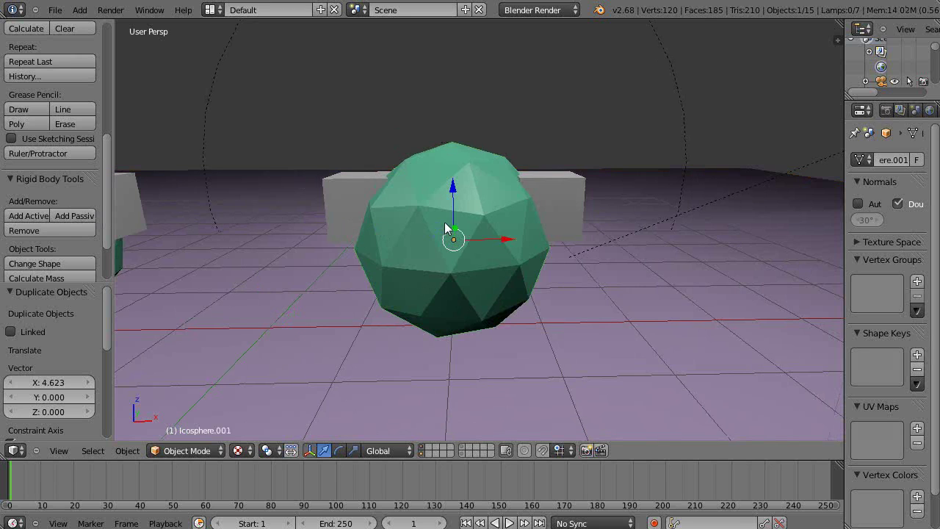
{"action": "key", "text": "Tab"}
{"action": "right_click", "coordinate": [450, 200]}
{"action": "left_click_drag", "start_coordinate": [458, 145], "coordinate": [465, 91]}
Step: Pull a face on the duplicated sphere's lower right side outward about 0.9 along X and leave Edit Mode
{"action": "right_click", "coordinate": [526, 279]}
{"action": "left_click_drag", "start_coordinate": [590, 268], "coordinate": [688, 286]}
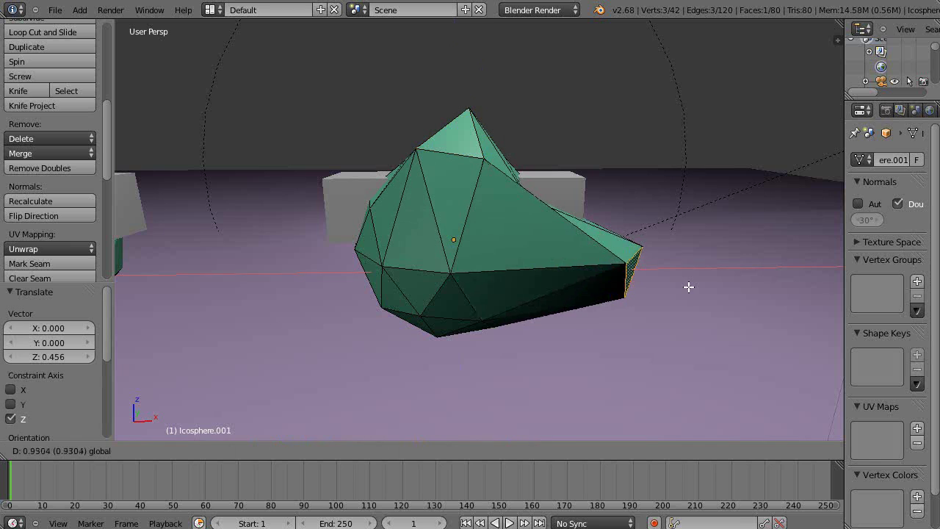
{"action": "left_click", "coordinate": [669, 285]}
{"action": "middle_click_drag", "start_coordinate": [458, 265], "coordinate": [497, 299]}
{"action": "key", "text": "Tab"}
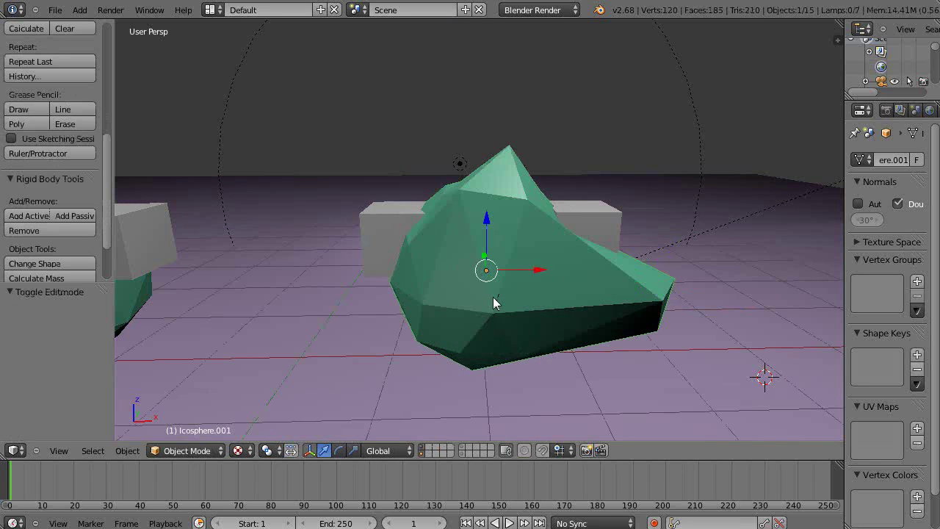
Step: Select the deformed duplicate sphere and extend the selection to all objects sharing its group
{"action": "scroll", "coordinate": [493, 296], "scroll_direction": "down", "scroll_amount": 2}
{"action": "scroll", "coordinate": [494, 296], "scroll_direction": "up", "scroll_amount": 3}
{"action": "middle_click_drag", "start_coordinate": [494, 297], "coordinate": [436, 291], "text": "shift"}
{"action": "right_click", "coordinate": [461, 281]}
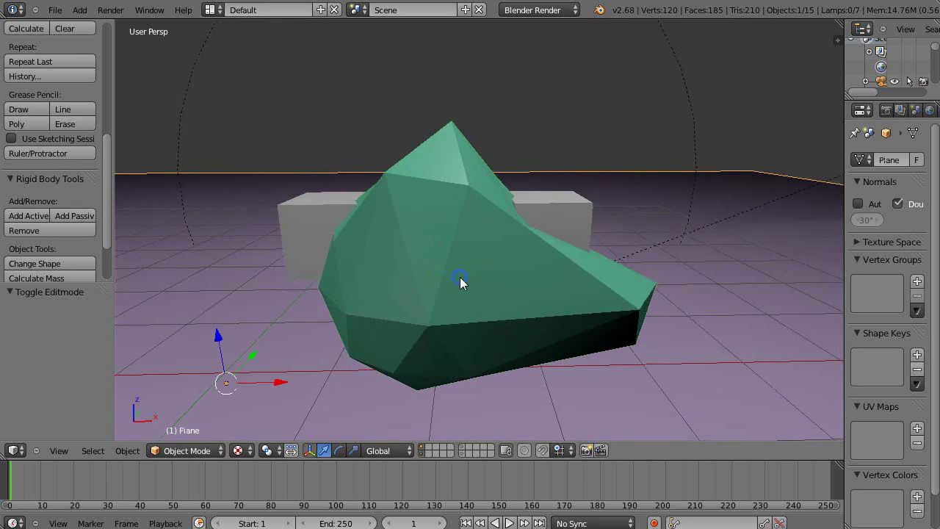
{"action": "right_click", "coordinate": [472, 269]}
{"action": "right_click", "coordinate": [485, 233]}
{"action": "right_click", "coordinate": [485, 232]}
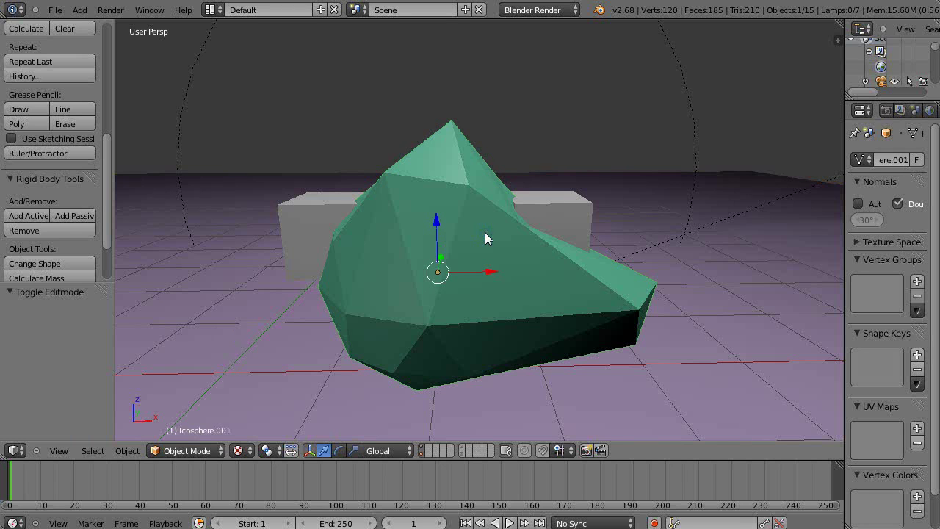
{"action": "key", "text": "shift+g"}
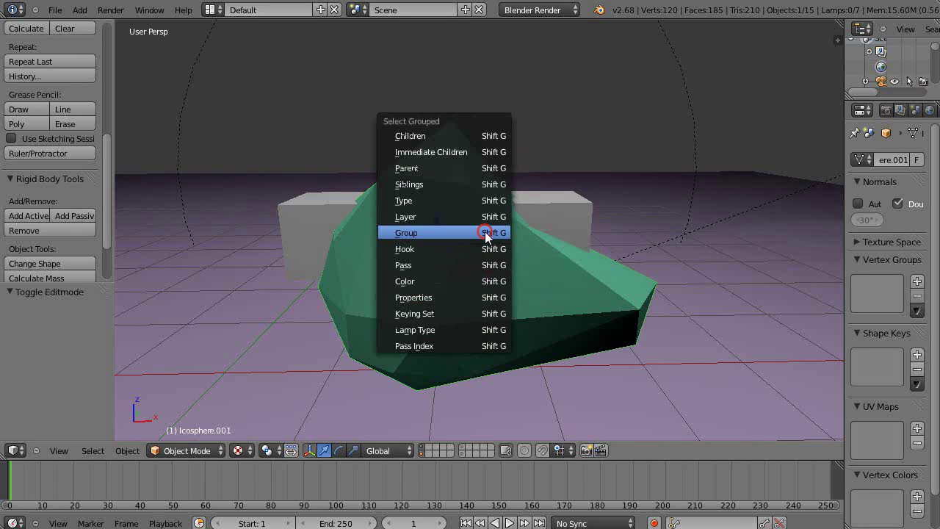
{"action": "left_click", "coordinate": [485, 232]}
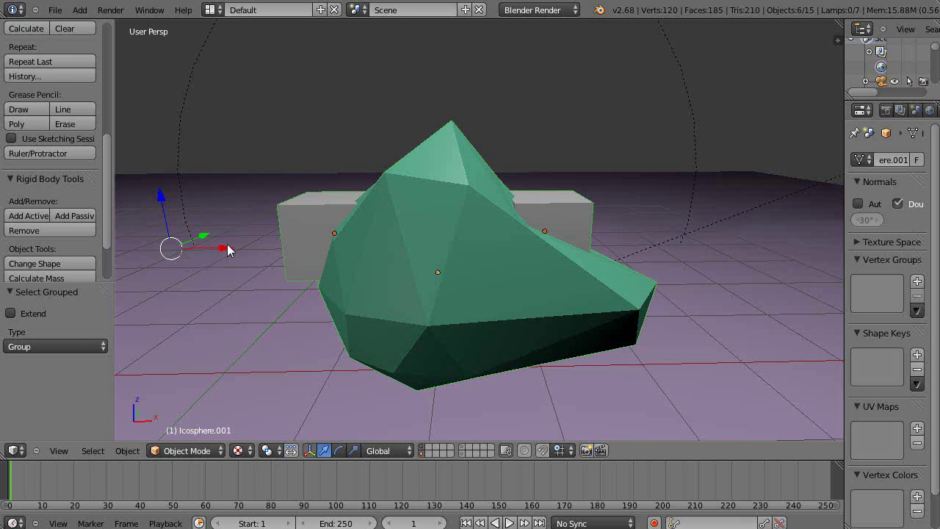
Step: Examine the original sphere and cubes alongside the duplicated set to check which objects the group selection covers
{"action": "scroll", "coordinate": [413, 265], "scroll_direction": "down", "scroll_amount": 3}
{"action": "scroll", "coordinate": [413, 266], "scroll_direction": "up", "scroll_amount": 3}
{"action": "scroll", "coordinate": [413, 266], "scroll_direction": "down", "scroll_amount": 3}
{"action": "scroll", "coordinate": [416, 266], "scroll_direction": "up", "scroll_amount": 3}
{"action": "scroll", "coordinate": [433, 222], "scroll_direction": "up", "scroll_amount": 1}
{"action": "scroll", "coordinate": [431, 227], "scroll_direction": "down", "scroll_amount": 3}
{"action": "middle_click_drag", "start_coordinate": [393, 242], "coordinate": [601, 234]}
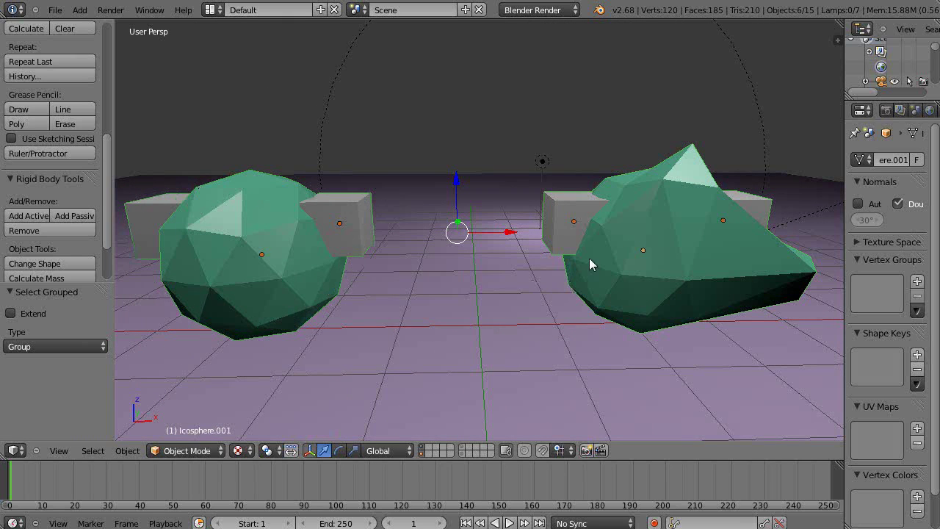
{"action": "scroll", "coordinate": [682, 217], "scroll_direction": "up", "scroll_amount": 3}
{"action": "scroll", "coordinate": [682, 217], "scroll_direction": "down", "scroll_amount": 4}
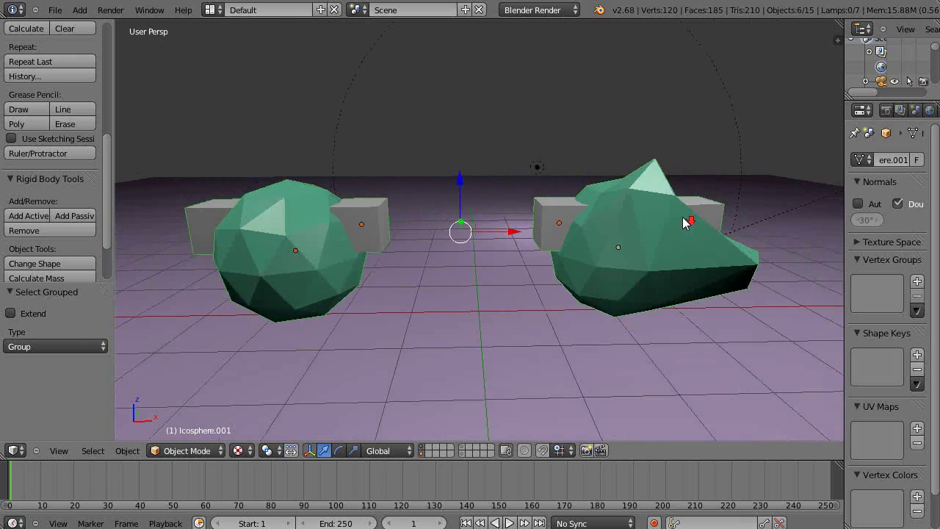
{"action": "middle_click_drag", "start_coordinate": [682, 216], "coordinate": [378, 211], "text": "shift"}
{"action": "scroll", "coordinate": [281, 262], "scroll_direction": "up", "scroll_amount": 4}
{"action": "scroll", "coordinate": [281, 262], "scroll_direction": "down", "scroll_amount": 3}
{"action": "middle_click_drag", "start_coordinate": [280, 262], "coordinate": [302, 254], "text": "shift"}
{"action": "scroll", "coordinate": [301, 254], "scroll_direction": "down", "scroll_amount": 3}
{"action": "scroll", "coordinate": [302, 254], "scroll_direction": "up", "scroll_amount": 3}
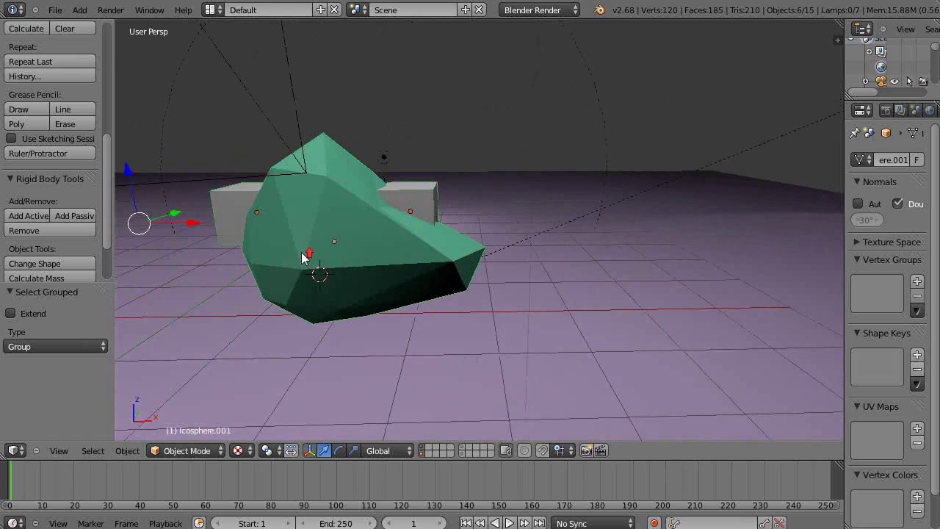
Step: Add a cube in the empty space beyond the deformed sphere's pulled-out side and scale it by -0.034 on all axes
{"action": "left_click", "coordinate": [754, 213]}
{"action": "key", "text": "shift+a"}
{"action": "mouse_move", "coordinate": [762, 222]}
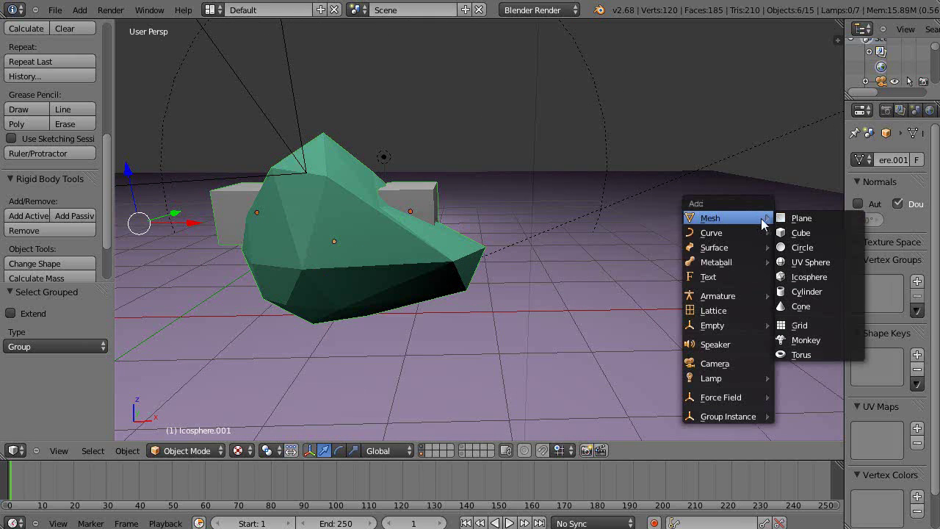
{"action": "left_click", "coordinate": [804, 232]}
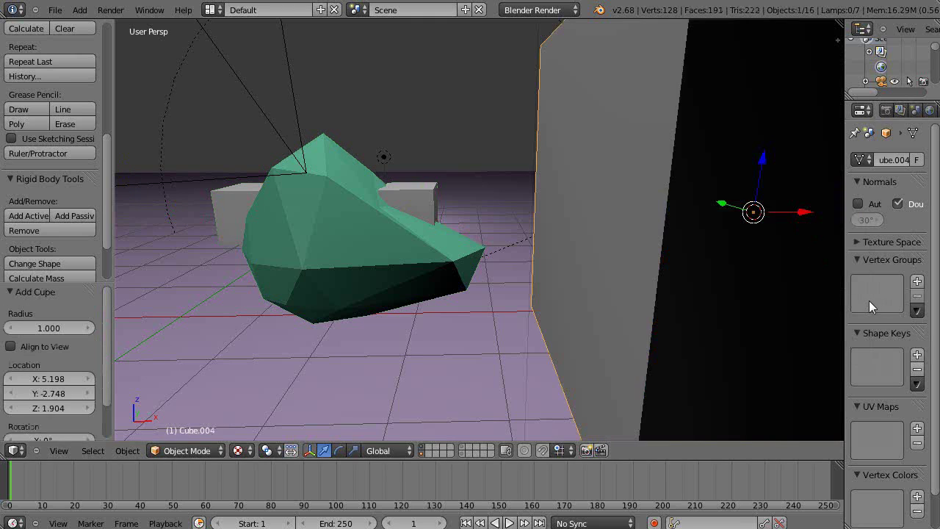
{"action": "key", "text": "s"}
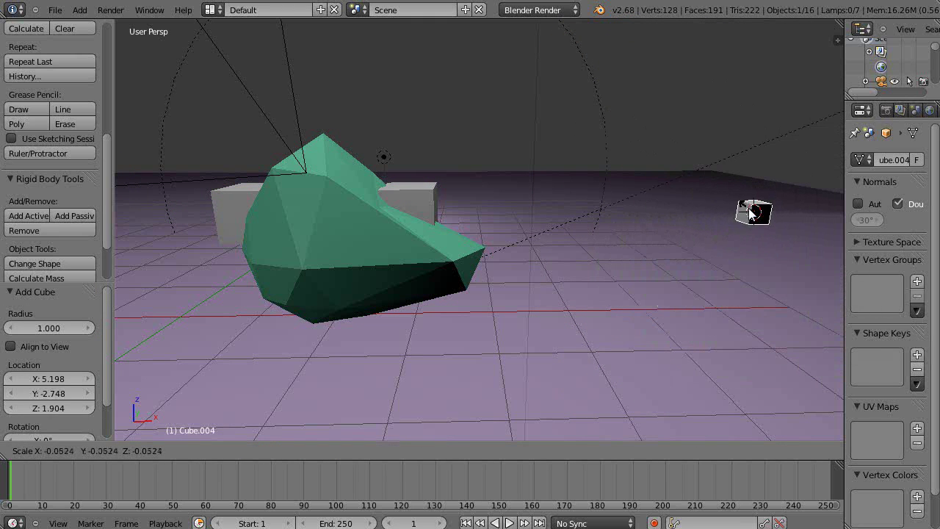
{"action": "left_click", "coordinate": [753, 213]}
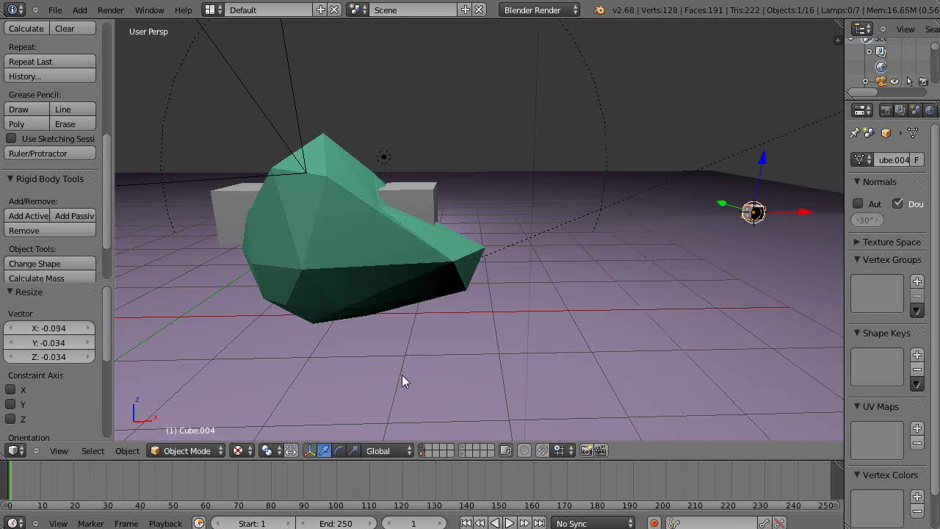
Step: Snap the 3D cursor to the selected tiny cube
{"action": "key", "text": "shift+s"}
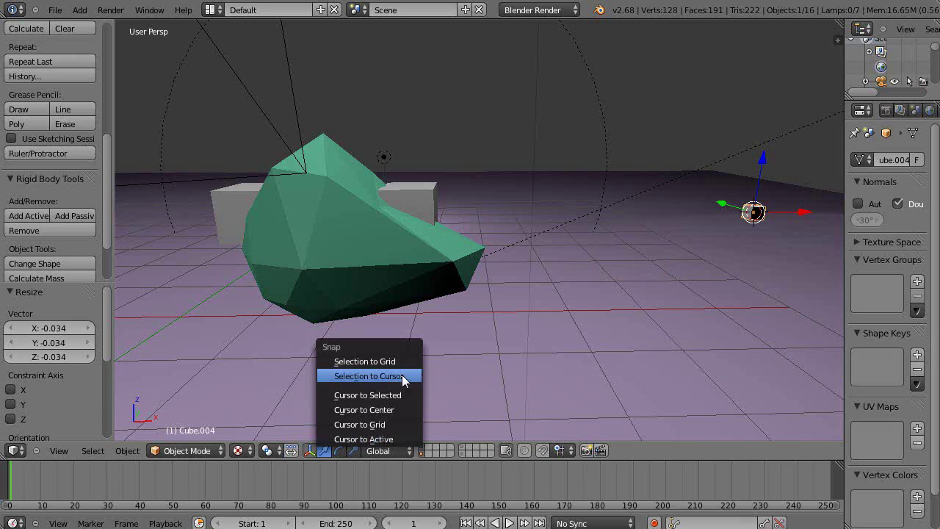
{"action": "left_click", "coordinate": [369, 397]}
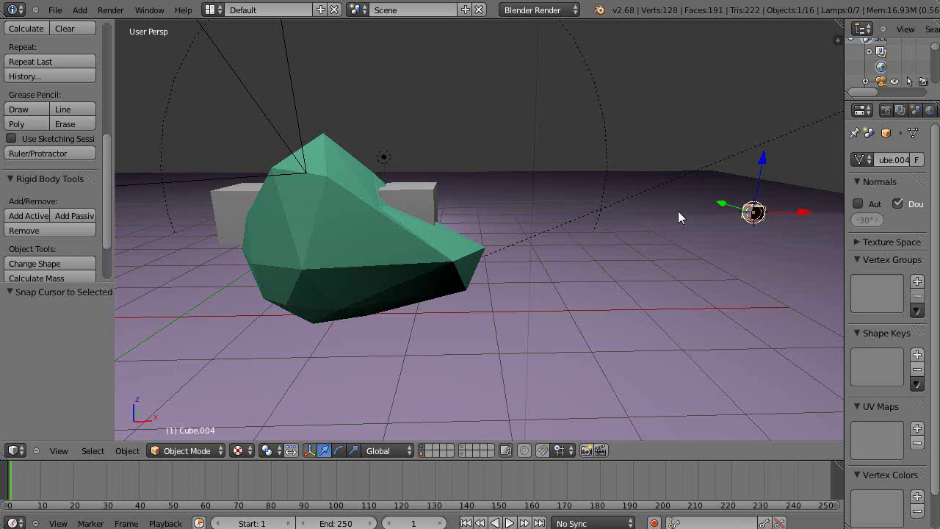
{"action": "scroll", "coordinate": [679, 212], "scroll_direction": "up", "scroll_amount": 3}
{"action": "scroll", "coordinate": [681, 213], "scroll_direction": "down", "scroll_amount": 4}
{"action": "scroll", "coordinate": [676, 219], "scroll_direction": "up", "scroll_amount": 1}
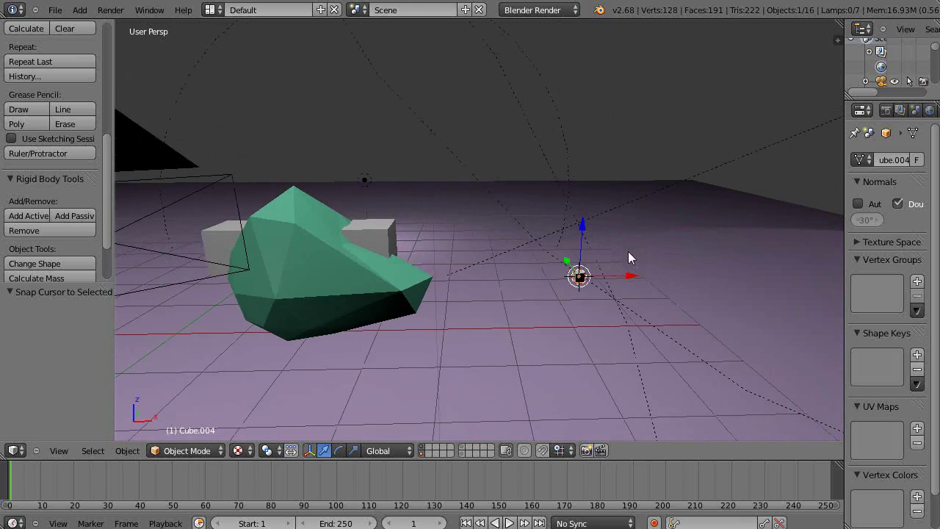
{"action": "scroll", "coordinate": [628, 251], "scroll_direction": "up", "scroll_amount": 1}
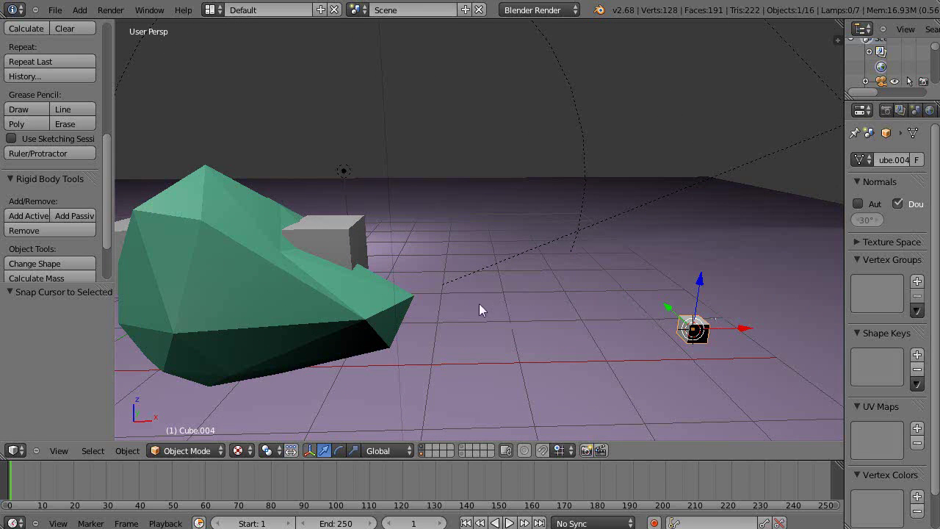
Step: Join the two cubes beside the deformed sphere into the sphere's mesh, one after the other
{"action": "middle_click_drag", "start_coordinate": [479, 303], "coordinate": [575, 253]}
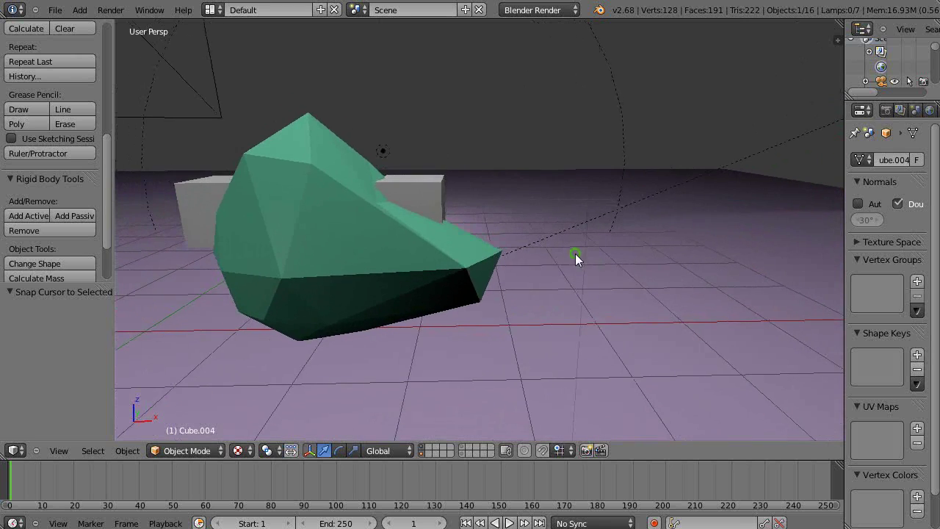
{"action": "right_click", "coordinate": [425, 196]}
{"action": "right_click", "coordinate": [360, 236], "text": "shift"}
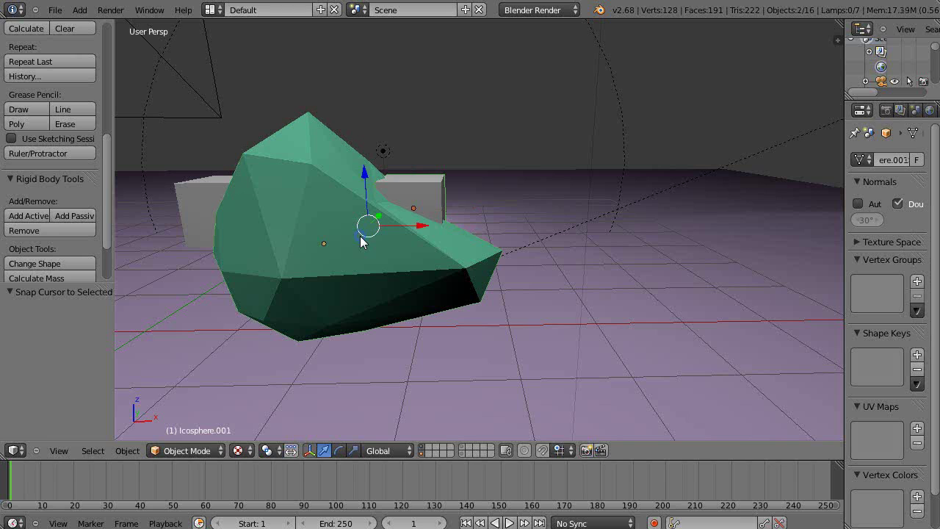
{"action": "key", "text": "ctrl+j"}
{"action": "right_click", "coordinate": [218, 204], "text": "shift"}
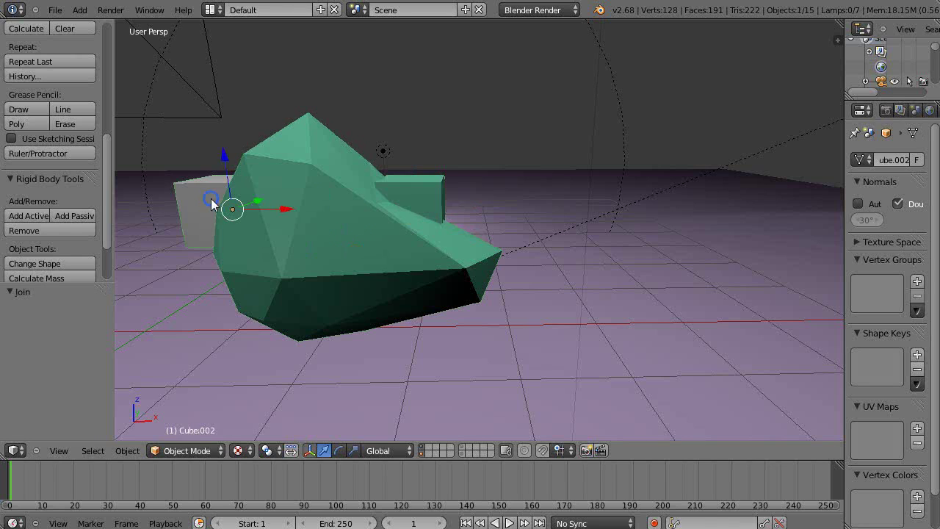
{"action": "key", "text": "ctrl+j"}
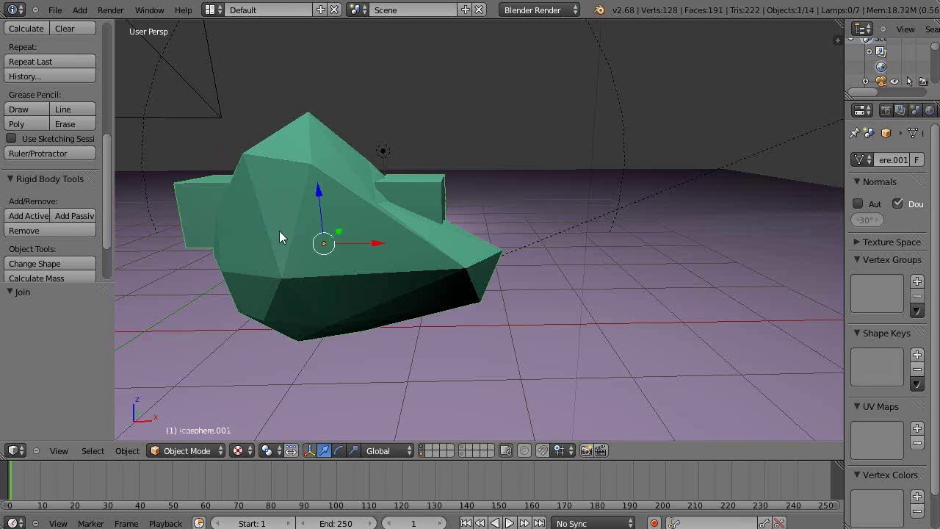
Step: Select the joined sphere-and-cubes object together with all other members of its group
{"action": "right_click", "coordinate": [391, 226]}
{"action": "right_click", "coordinate": [392, 227]}
{"action": "key", "text": "shift+g"}
{"action": "left_click", "coordinate": [391, 227]}
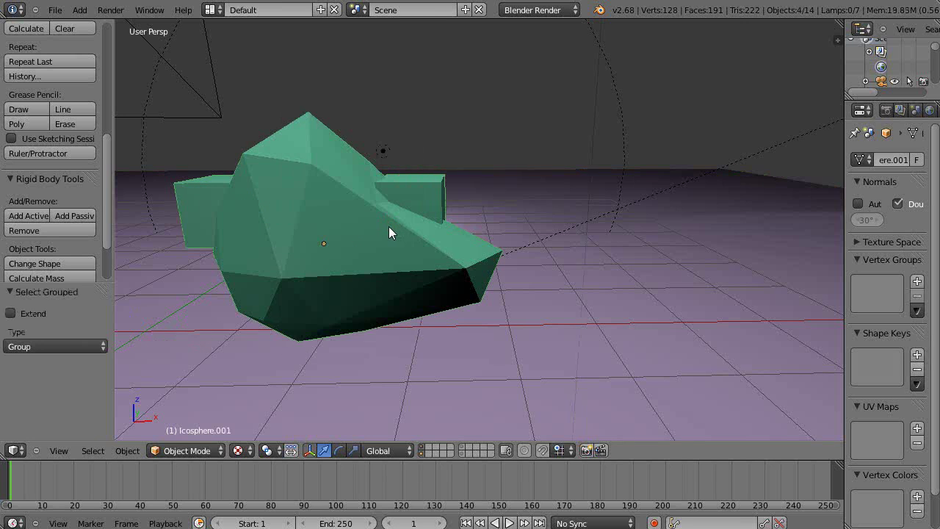
Step: Snap all selected group members to the 3D cursor at the tiny cube
{"action": "scroll", "coordinate": [383, 226], "scroll_direction": "down", "scroll_amount": 3}
{"action": "scroll", "coordinate": [382, 226], "scroll_direction": "down", "scroll_amount": 3}
{"action": "scroll", "coordinate": [369, 231], "scroll_direction": "up", "scroll_amount": 1}
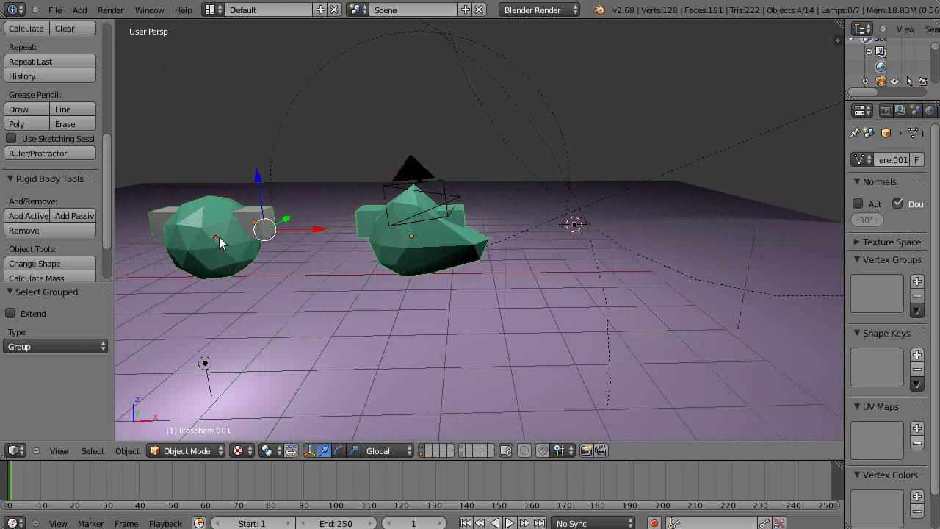
{"action": "scroll", "coordinate": [435, 224], "scroll_direction": "up", "scroll_amount": 2}
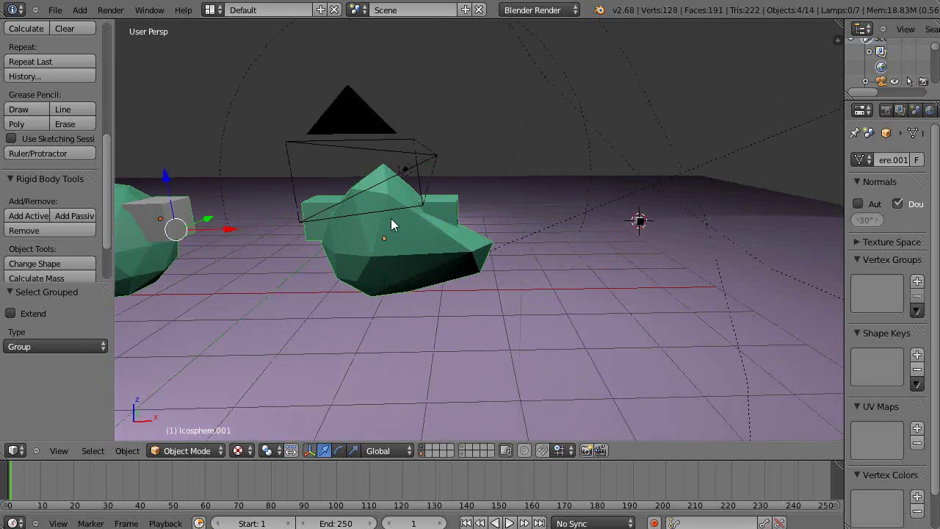
{"action": "scroll", "coordinate": [390, 218], "scroll_direction": "up", "scroll_amount": 2}
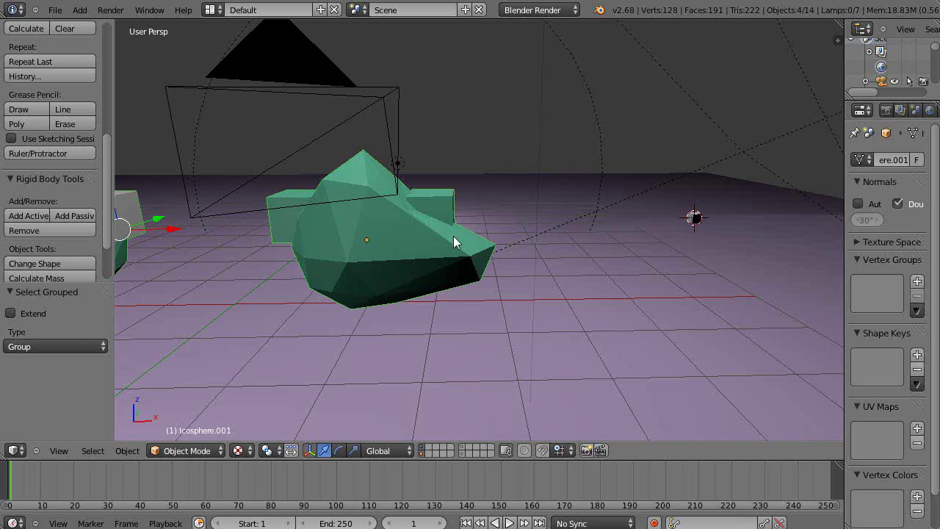
{"action": "key", "text": "shift+s"}
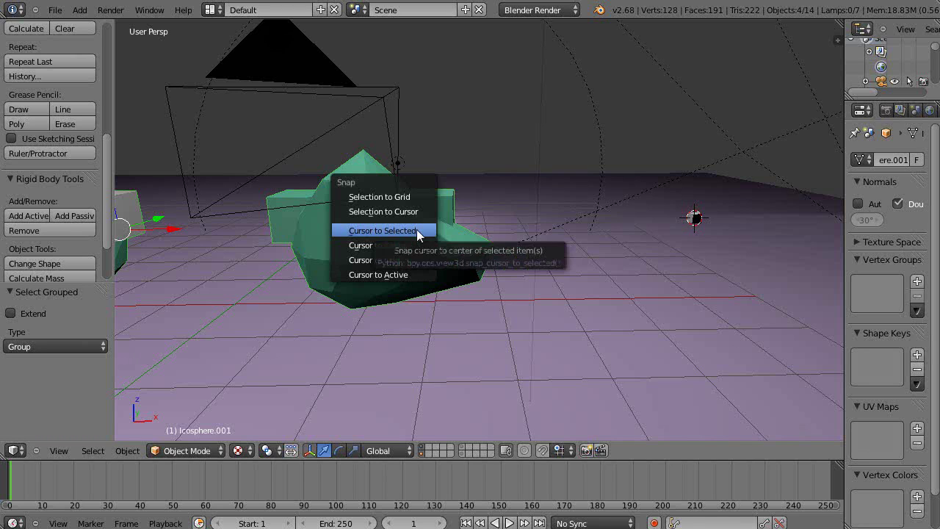
{"action": "left_click", "coordinate": [384, 211]}
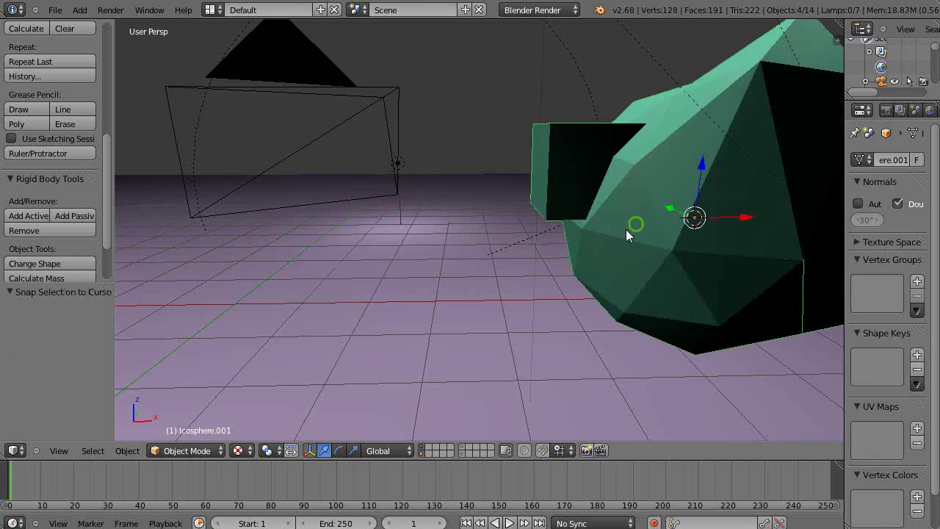
Step: Examine the snapped group members from several angles and distances to see how they are positioned relative to each other
{"action": "middle_click_drag", "start_coordinate": [627, 230], "coordinate": [721, 254]}
{"action": "scroll", "coordinate": [446, 253], "scroll_direction": "down", "scroll_amount": 5}
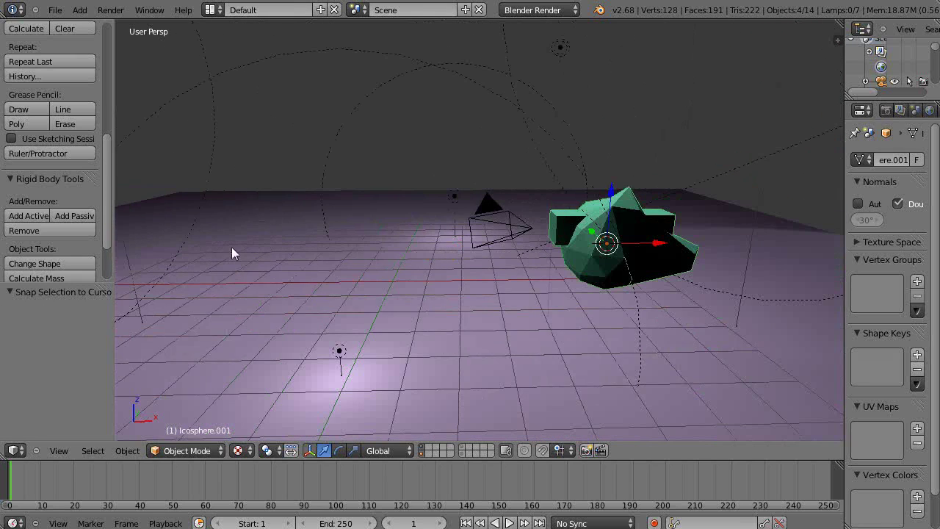
{"action": "middle_click_drag", "start_coordinate": [231, 247], "coordinate": [480, 246]}
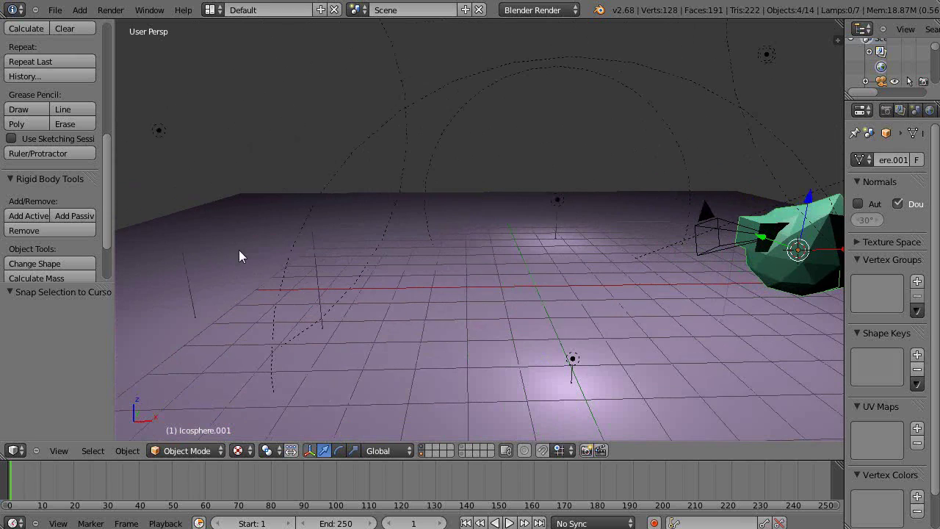
{"action": "middle_click_drag", "start_coordinate": [784, 228], "coordinate": [472, 216], "text": "shift"}
{"action": "scroll", "coordinate": [508, 237], "scroll_direction": "up", "scroll_amount": 6}
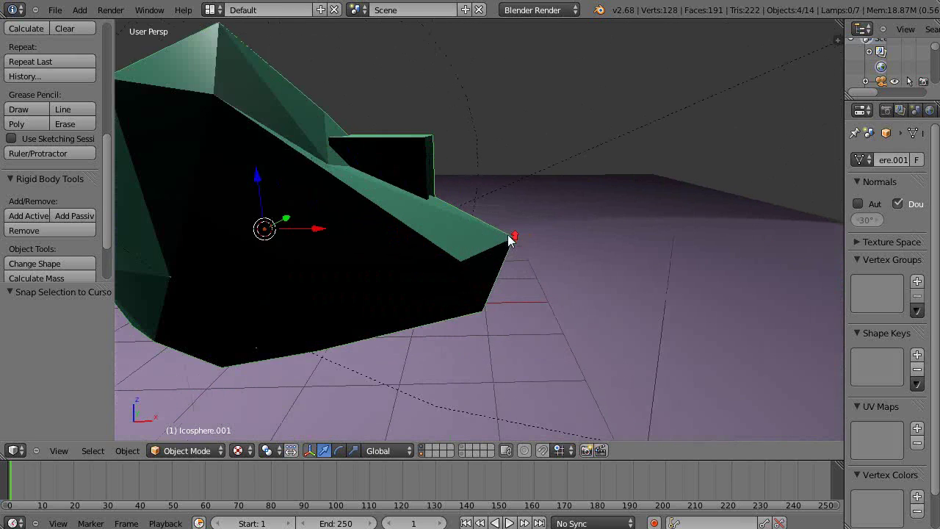
{"action": "scroll", "coordinate": [230, 226], "scroll_direction": "down", "scroll_amount": 1}
{"action": "scroll", "coordinate": [231, 225], "scroll_direction": "down", "scroll_amount": 5}
{"action": "middle_click_drag", "start_coordinate": [271, 226], "coordinate": [372, 230]}
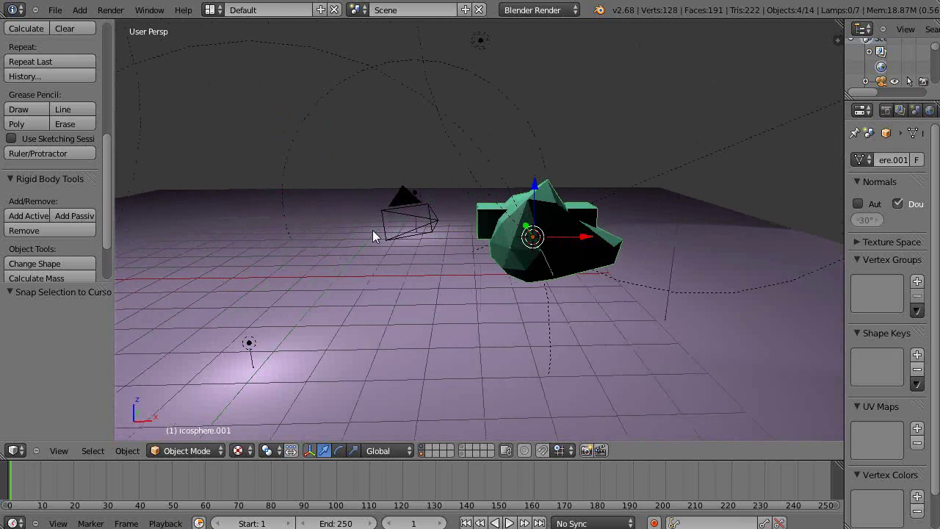
{"action": "middle_click_drag", "start_coordinate": [499, 248], "coordinate": [678, 249]}
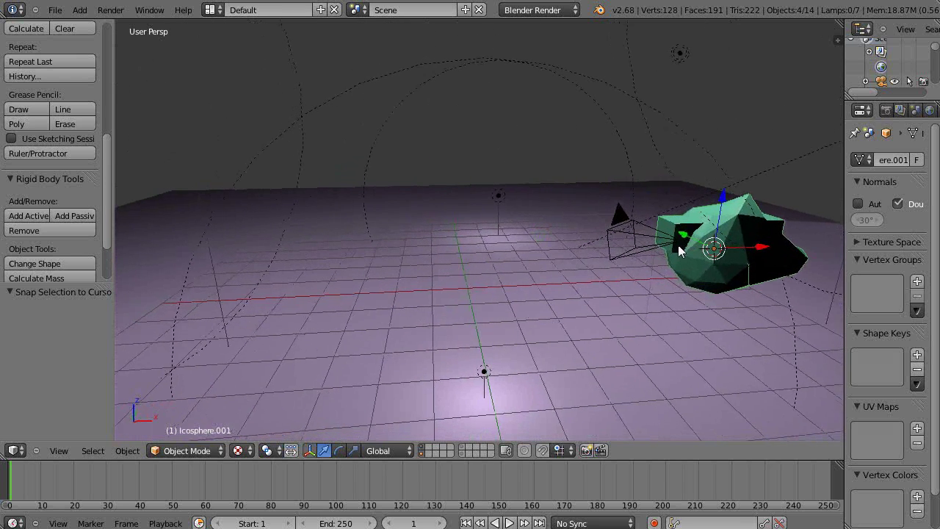
Step: Place the 3D cursor over the empty part of the plane opposite the green objects and add a cube there
{"action": "right_click", "coordinate": [251, 237]}
{"action": "left_click", "coordinate": [250, 238]}
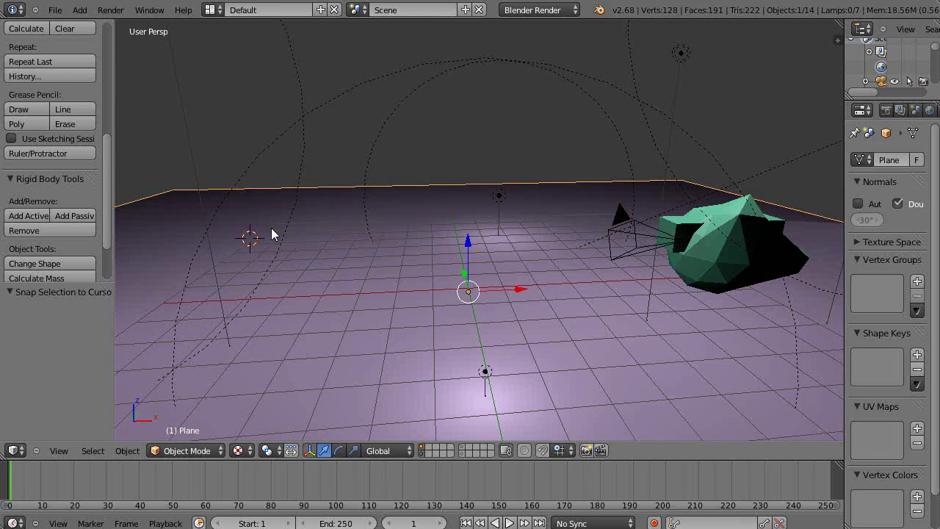
{"action": "key", "text": "shift+a"}
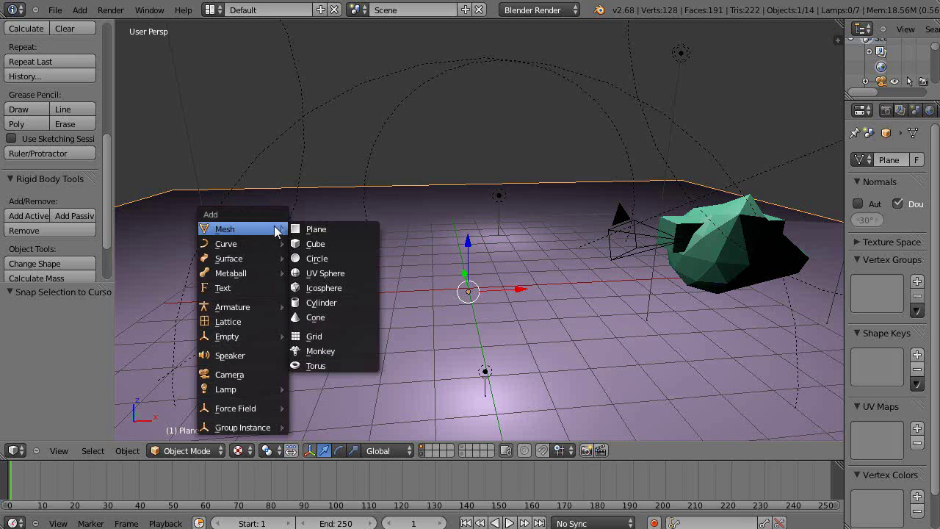
{"action": "left_click", "coordinate": [319, 247]}
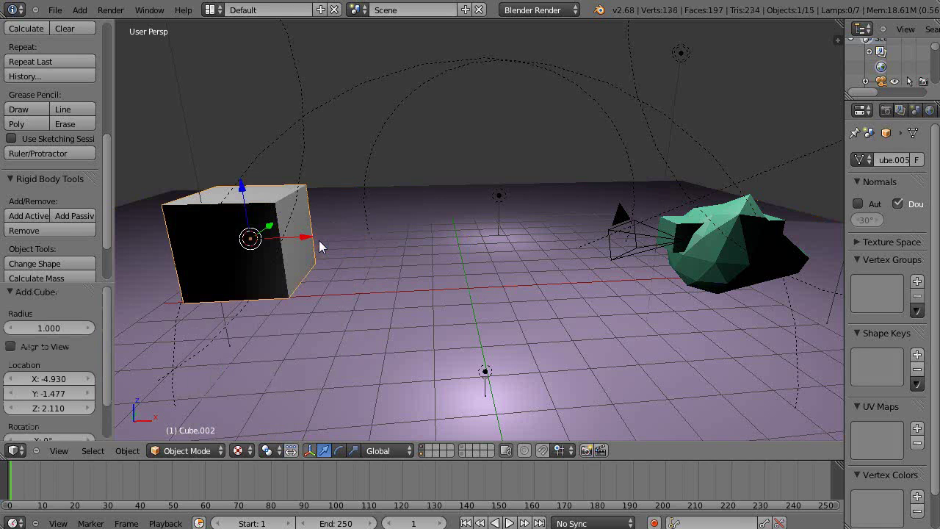
Step: Add a UV sphere with 32 segments, 16 rings and size 1.000 at the new cube's position
{"action": "key", "text": "shift+a"}
{"action": "mouse_move", "coordinate": [318, 240]}
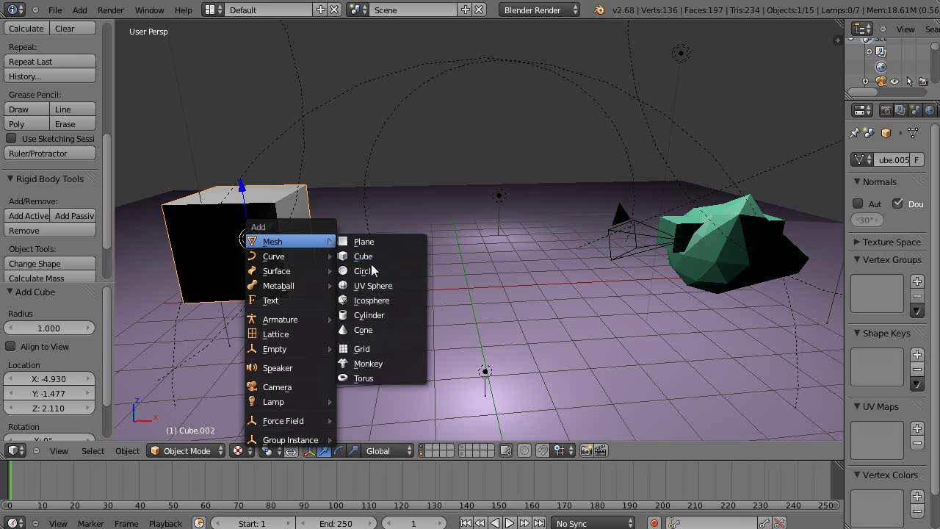
{"action": "left_click", "coordinate": [369, 285]}
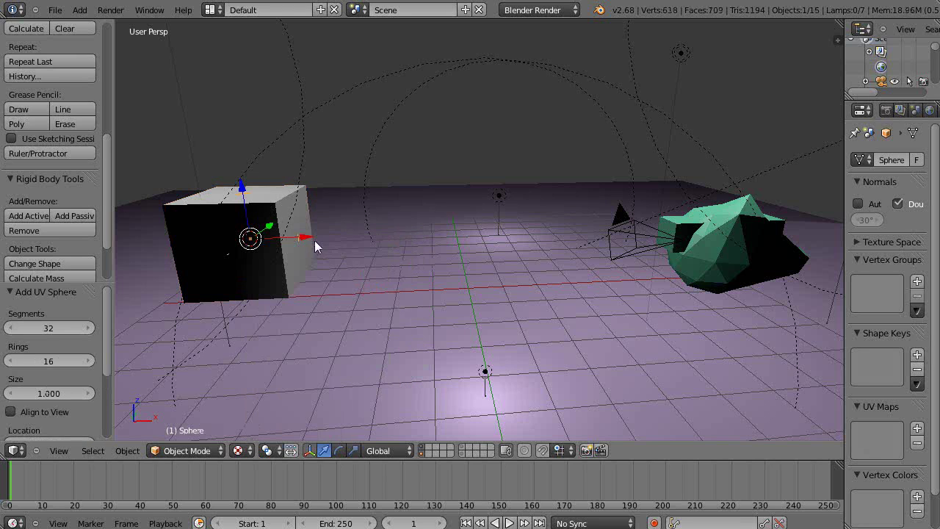
Step: Move the sphere 1.205 along X so it protrudes from the cube's side, and group it with the cube
{"action": "left_click_drag", "start_coordinate": [307, 243], "coordinate": [361, 238]}
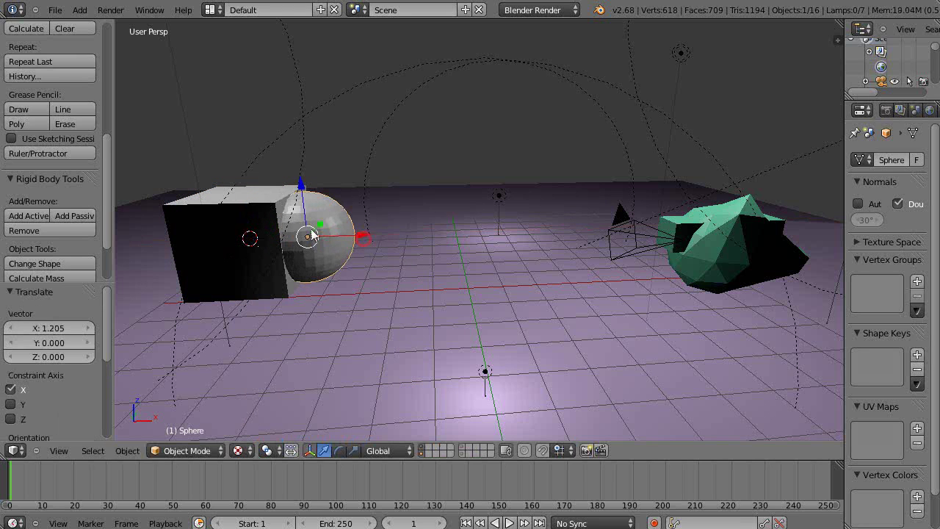
{"action": "right_click", "coordinate": [253, 229], "text": "shift"}
{"action": "key", "text": "ctrl+g"}
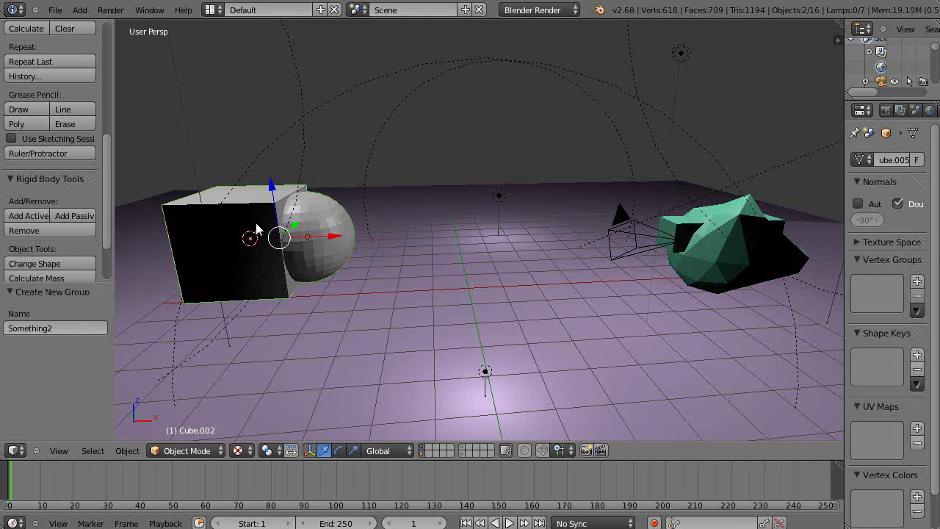
Step: Duplicate the grouped cube and sphere, placing the copies 5.153 along X from the originals
{"action": "key", "text": "shift+d"}
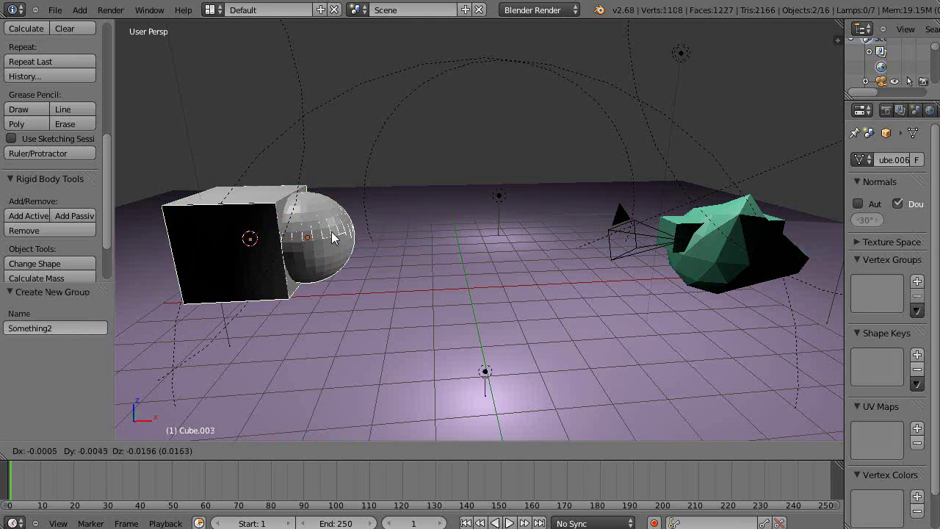
{"action": "key", "text": "x"}
{"action": "left_click", "coordinate": [563, 248]}
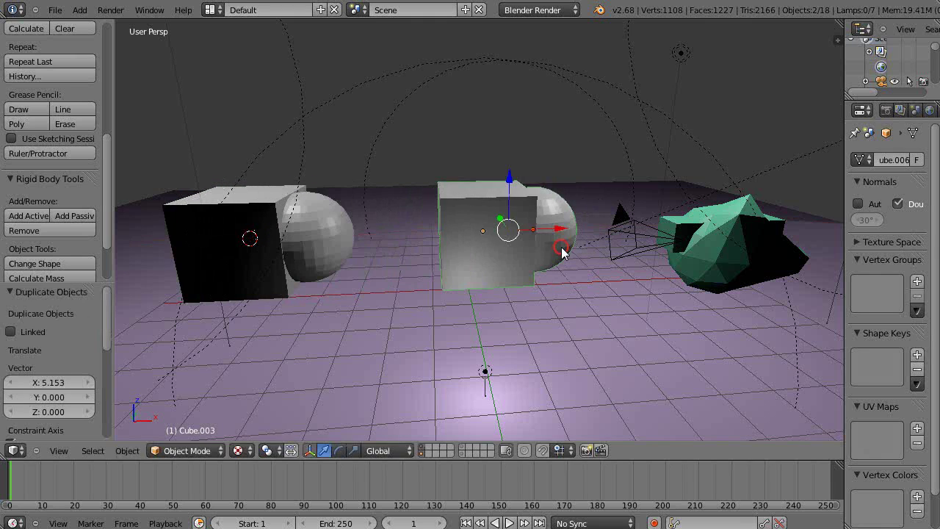
{"action": "key", "text": "KP_Decimal"}
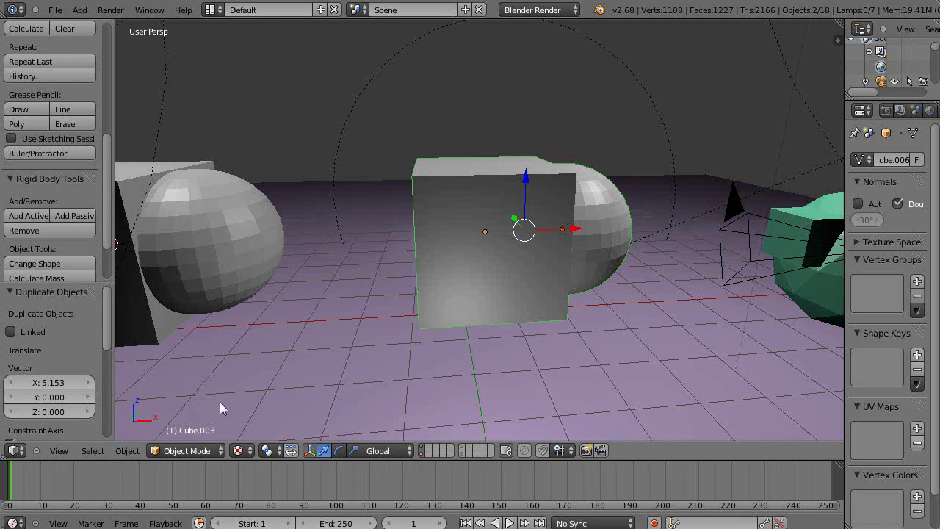
Step: Remove the duplicated cube and sphere from all groups and put them in a new group named Something3
{"action": "left_click", "coordinate": [123, 450]}
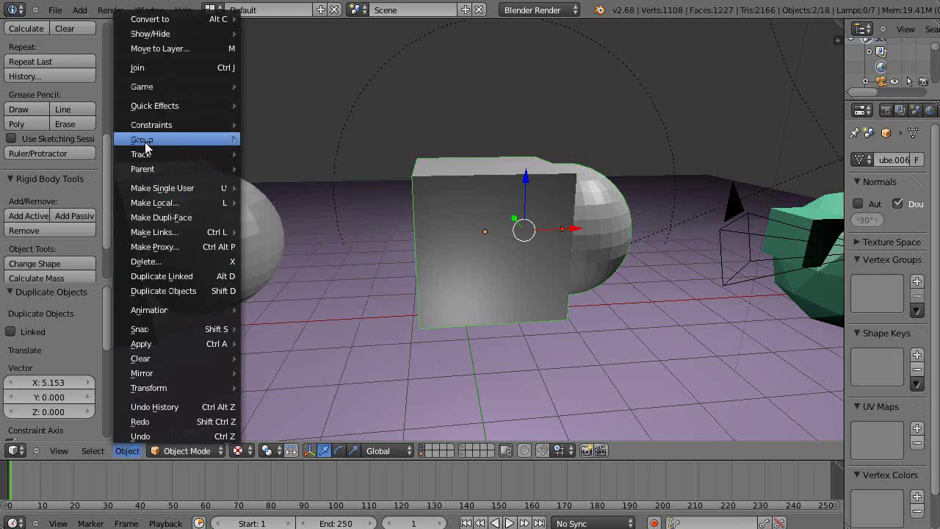
{"action": "mouse_move", "coordinate": [145, 141]}
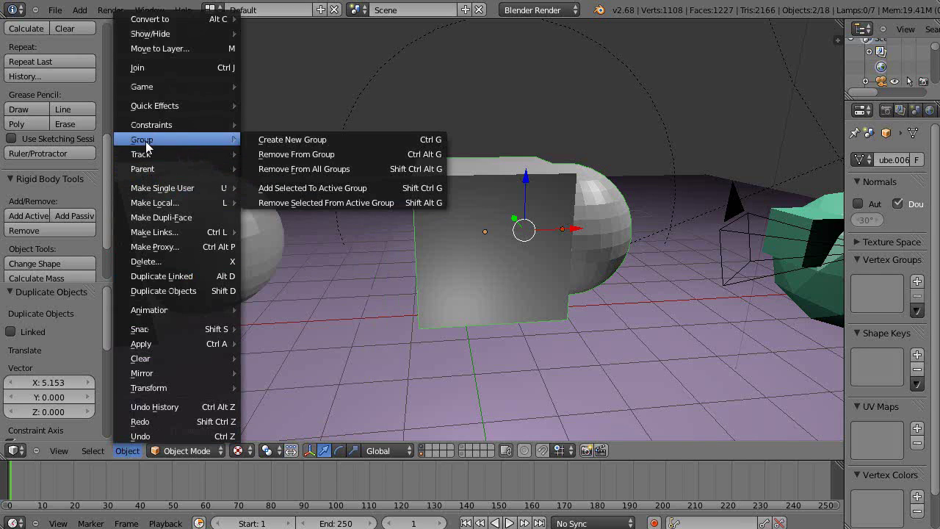
{"action": "left_click", "coordinate": [303, 169]}
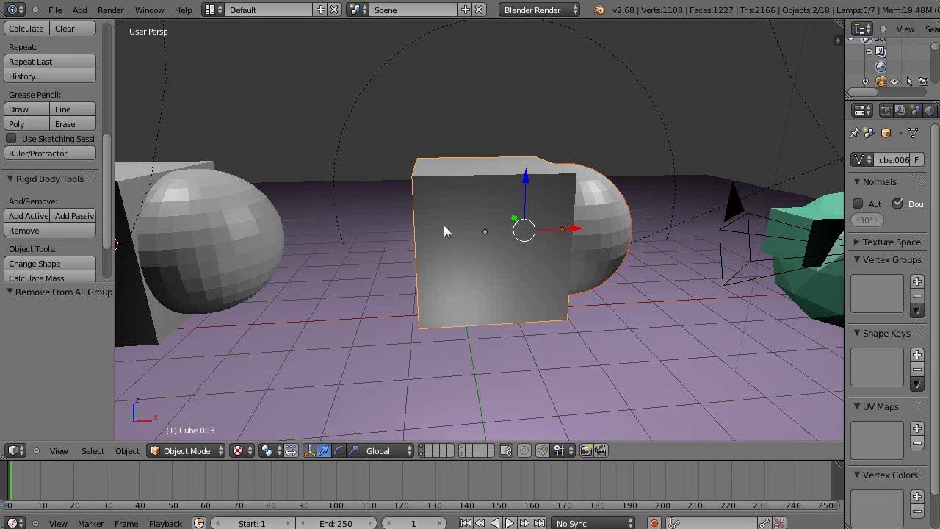
{"action": "key", "text": "ctrl+g"}
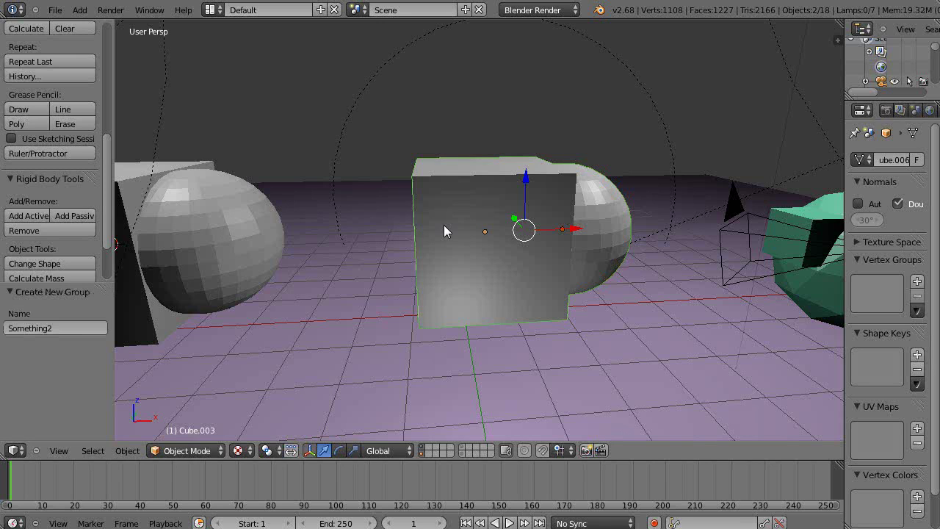
{"action": "left_click", "coordinate": [62, 328]}
{"action": "key", "text": "Return"}
Step: Select the group members of the original sphere, and separately those of the duplicated cube, to check that each pair forms its own group
{"action": "right_click", "coordinate": [517, 285]}
{"action": "right_click", "coordinate": [226, 257]}
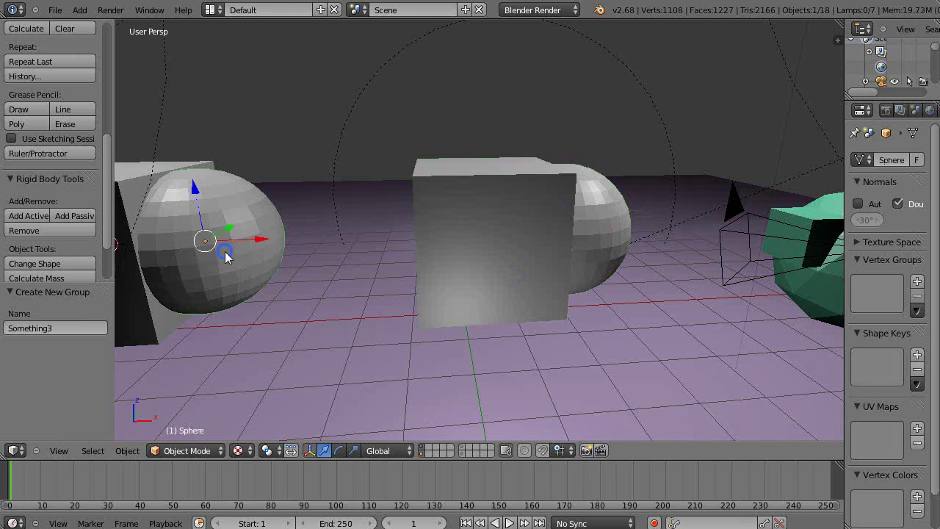
{"action": "key", "text": "shift+g"}
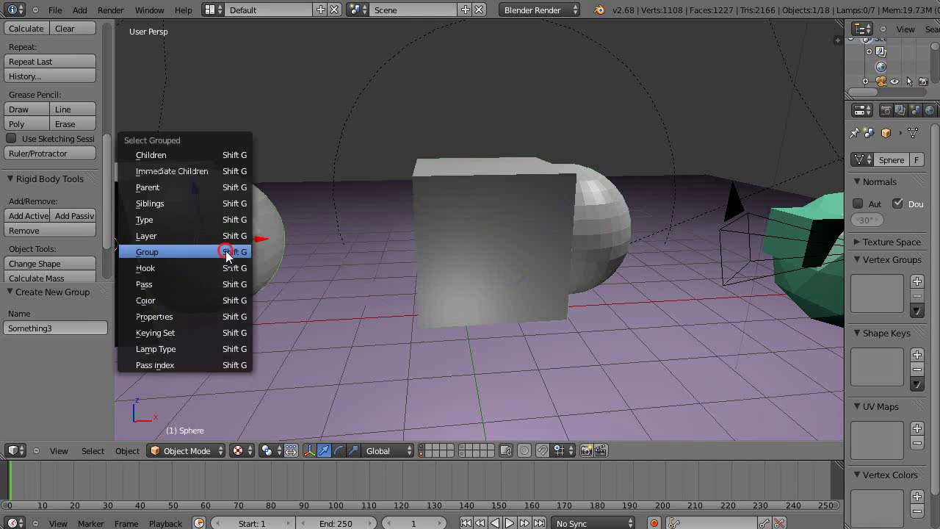
{"action": "left_click", "coordinate": [225, 251]}
{"action": "right_click", "coordinate": [513, 253]}
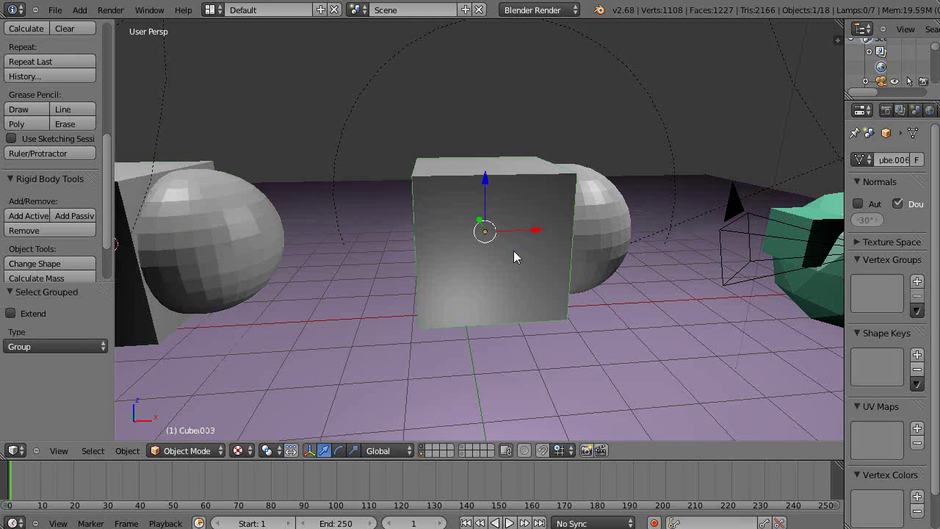
{"action": "key", "text": "shift+g"}
{"action": "left_click", "coordinate": [513, 251]}
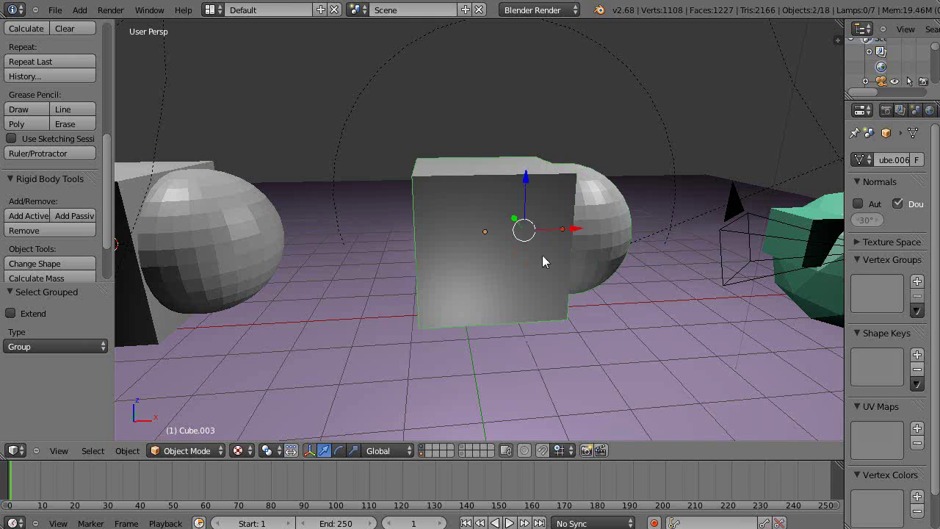
{"action": "scroll", "coordinate": [571, 290], "scroll_direction": "down", "scroll_amount": 7}
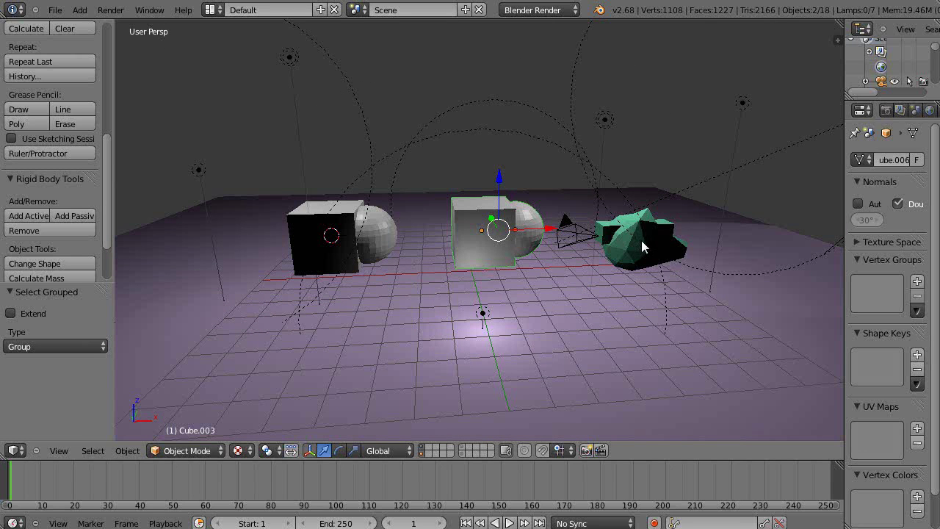
{"action": "scroll", "coordinate": [573, 201], "scroll_direction": "up", "scroll_amount": 5}
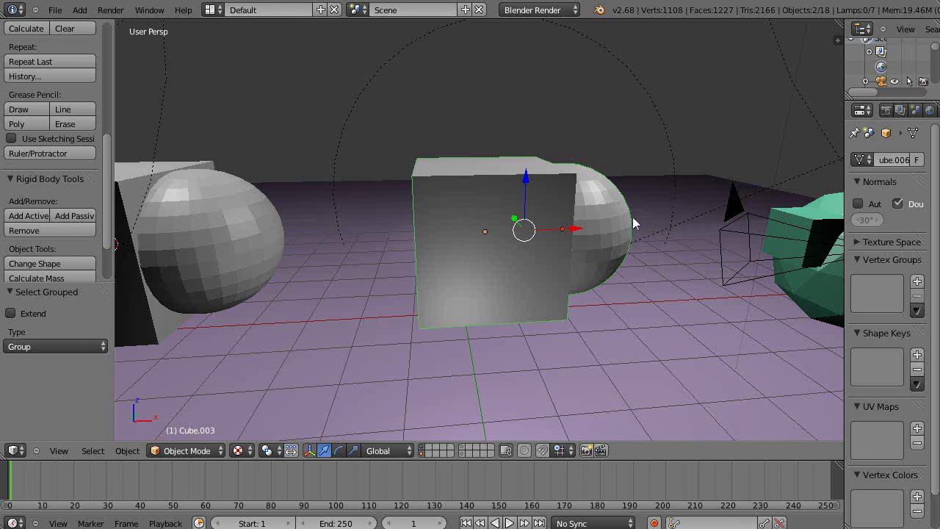
{"action": "middle_click_drag", "start_coordinate": [577, 216], "coordinate": [520, 195]}
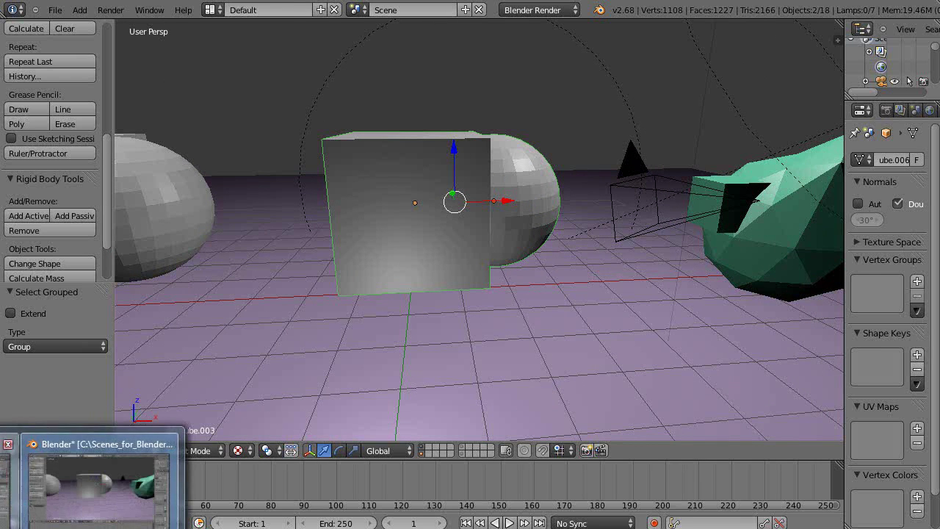
Step: Switch to the Blender window containing the female character scene and examine the character's body and face up close
{"action": "left_click", "coordinate": [69, 477]}
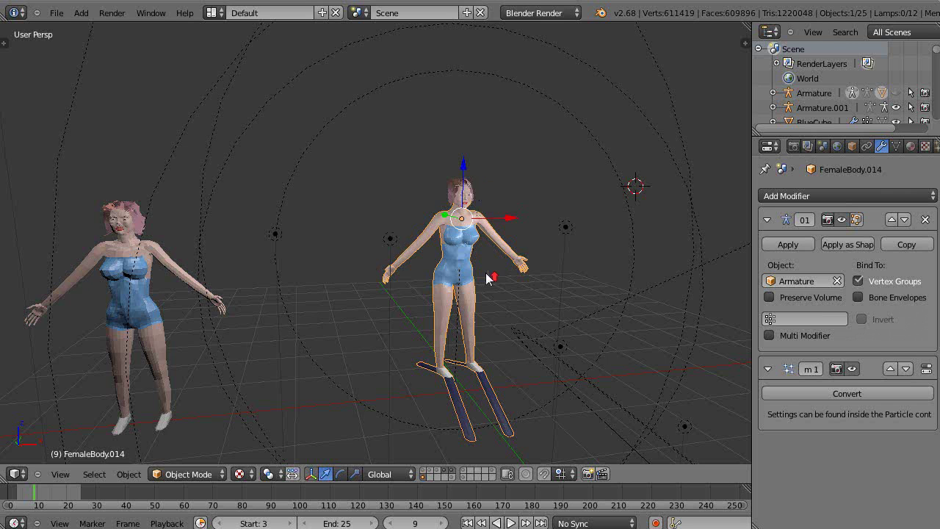
{"action": "scroll", "coordinate": [489, 274], "scroll_direction": "up", "scroll_amount": 3}
{"action": "middle_click_drag", "start_coordinate": [509, 272], "coordinate": [397, 268], "text": "shift"}
{"action": "scroll", "coordinate": [392, 291], "scroll_direction": "up", "scroll_amount": 1}
{"action": "scroll", "coordinate": [444, 168], "scroll_direction": "up", "scroll_amount": 5}
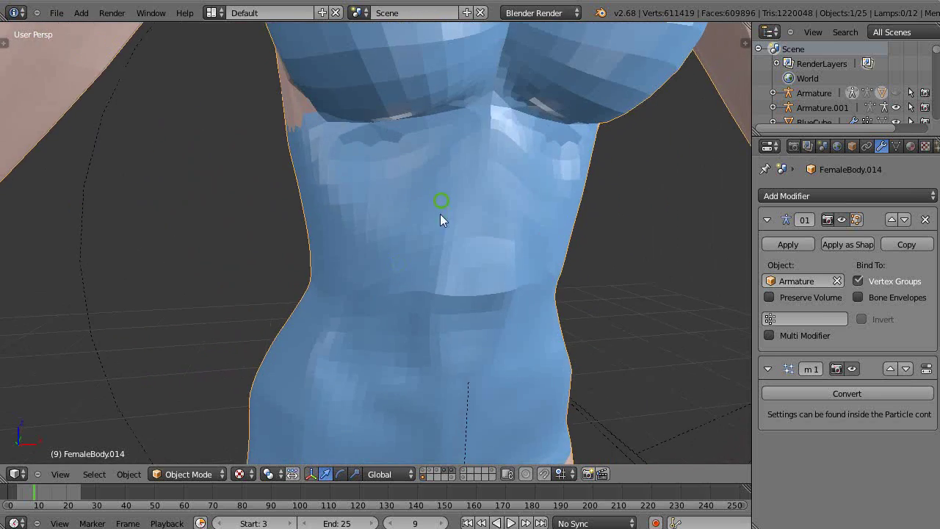
{"action": "middle_click_drag", "start_coordinate": [440, 213], "coordinate": [412, 330], "text": "shift"}
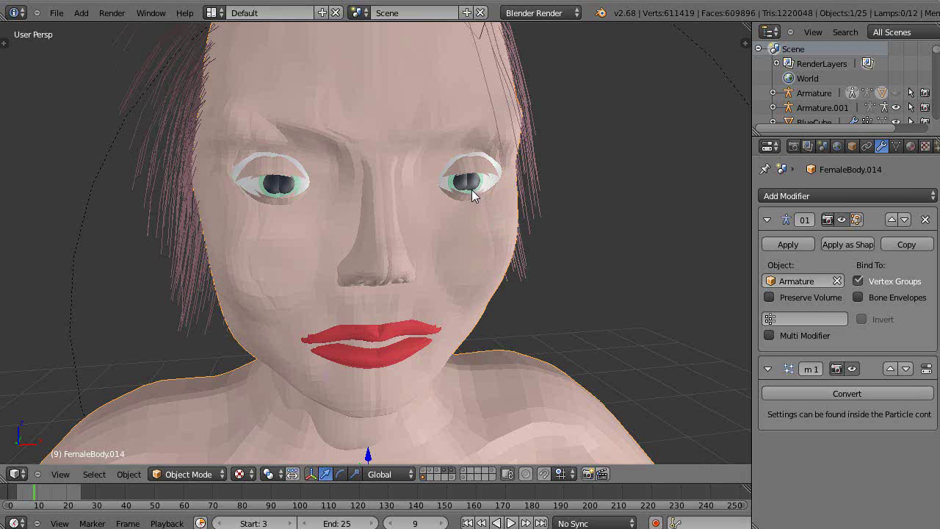
Step: Put the female body into Edit Mode and examine how its head, neck and facial meshes are built
{"action": "right_click", "coordinate": [483, 140]}
{"action": "key", "text": "Tab"}
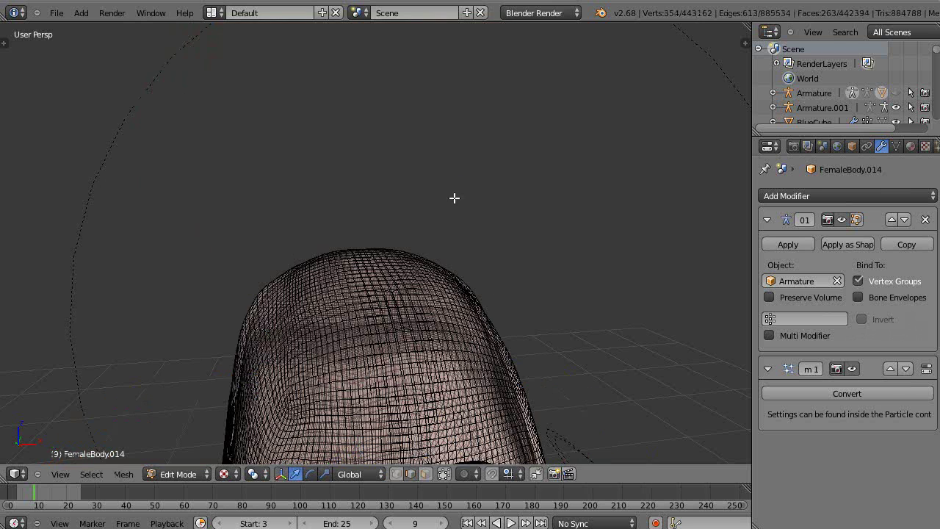
{"action": "left_click", "coordinate": [456, 257]}
{"action": "scroll", "coordinate": [465, 289], "scroll_direction": "down", "scroll_amount": 5}
{"action": "middle_click_drag", "start_coordinate": [468, 291], "coordinate": [478, 241]}
{"action": "scroll", "coordinate": [479, 240], "scroll_direction": "up", "scroll_amount": 2}
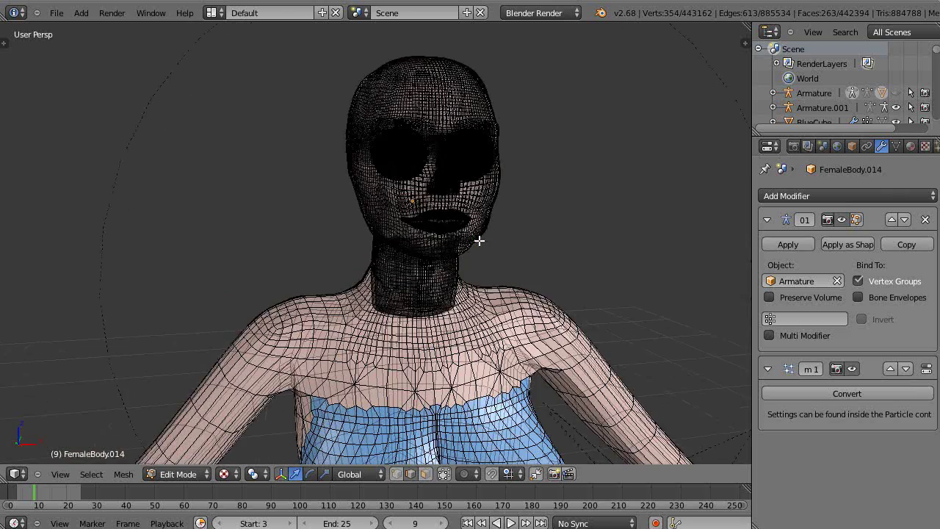
{"action": "scroll", "coordinate": [479, 240], "scroll_direction": "up", "scroll_amount": 4}
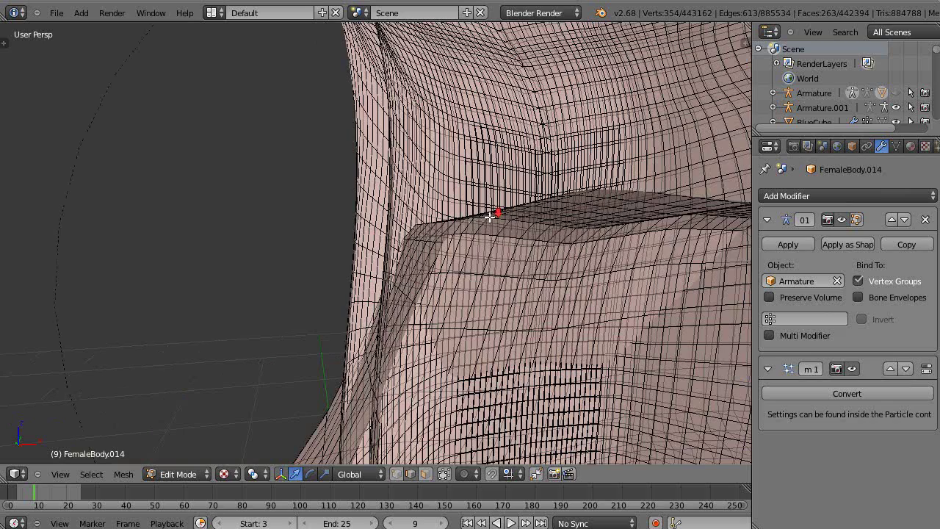
{"action": "scroll", "coordinate": [497, 213], "scroll_direction": "down", "scroll_amount": 2}
{"action": "scroll", "coordinate": [493, 180], "scroll_direction": "down", "scroll_amount": 4}
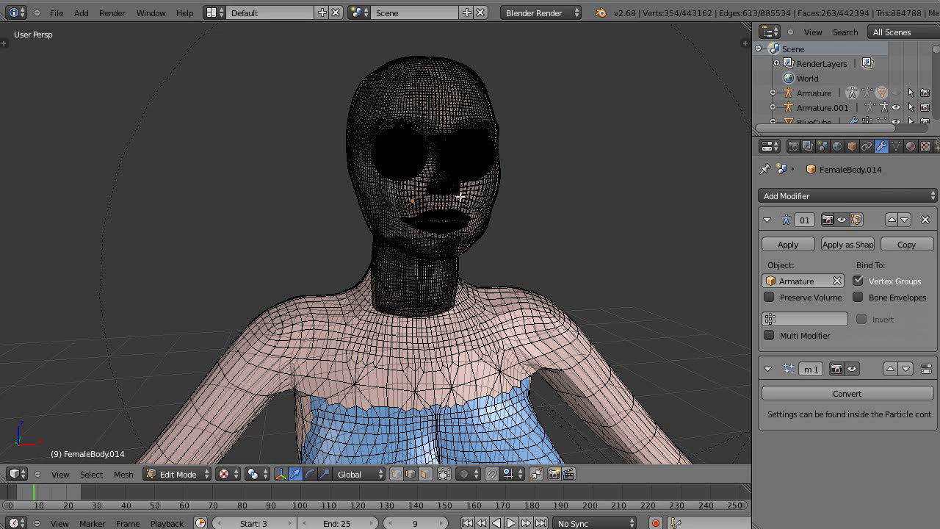
Step: Select one edge on the forehead in Edit Mode and extend the selection to all geometry linked to it
{"action": "scroll", "coordinate": [460, 196], "scroll_direction": "up", "scroll_amount": 5}
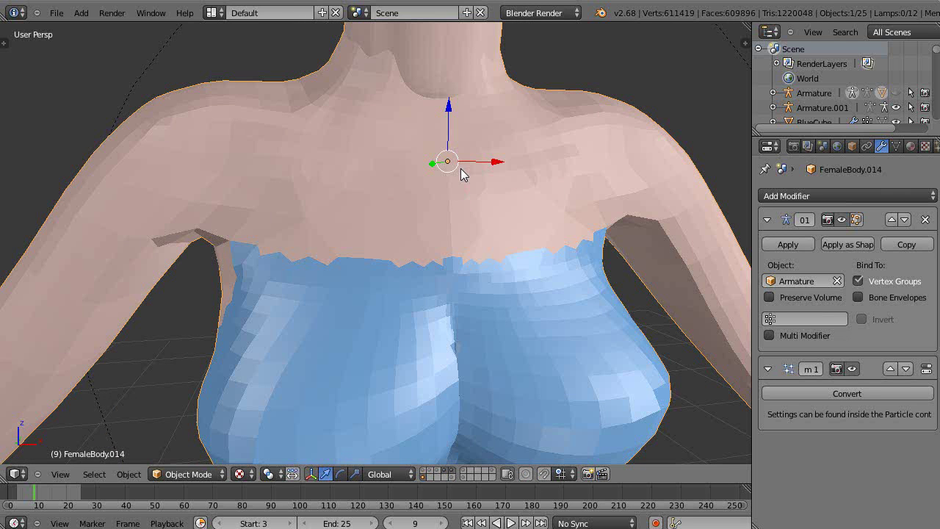
{"action": "middle_click_drag", "start_coordinate": [461, 172], "coordinate": [444, 253]}
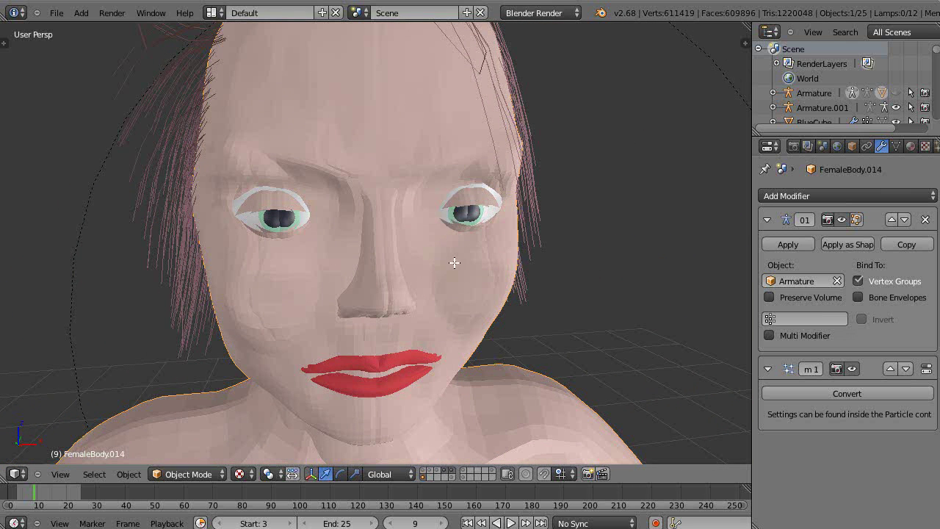
{"action": "key", "text": "Tab"}
{"action": "right_click", "coordinate": [425, 358]}
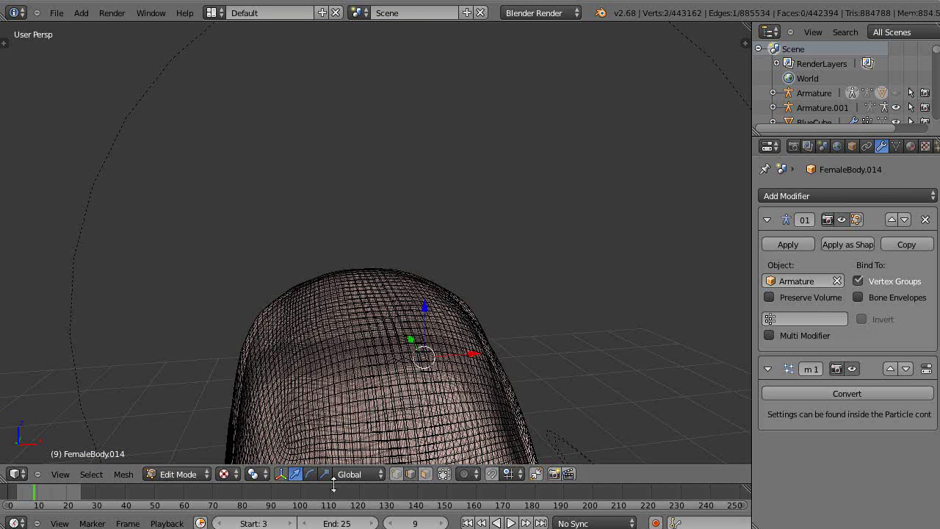
{"action": "left_click", "coordinate": [96, 475]}
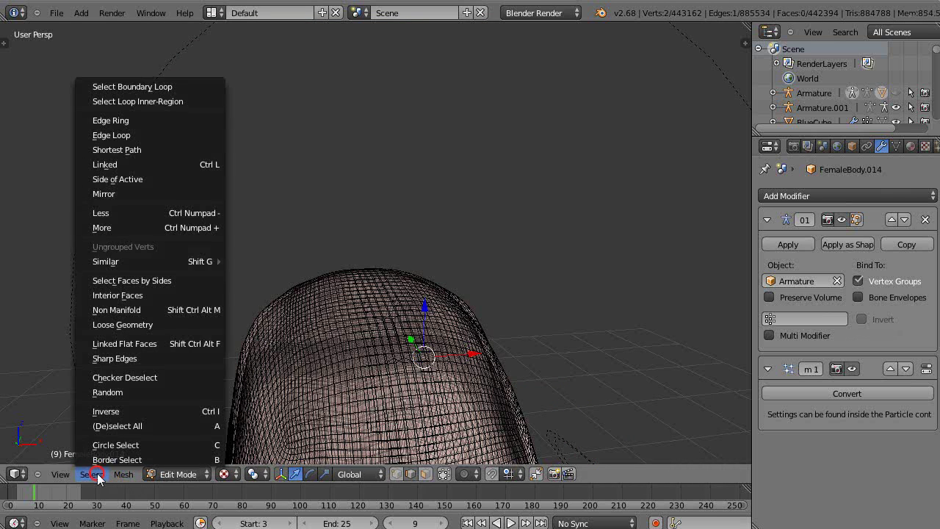
{"action": "left_click", "coordinate": [132, 168]}
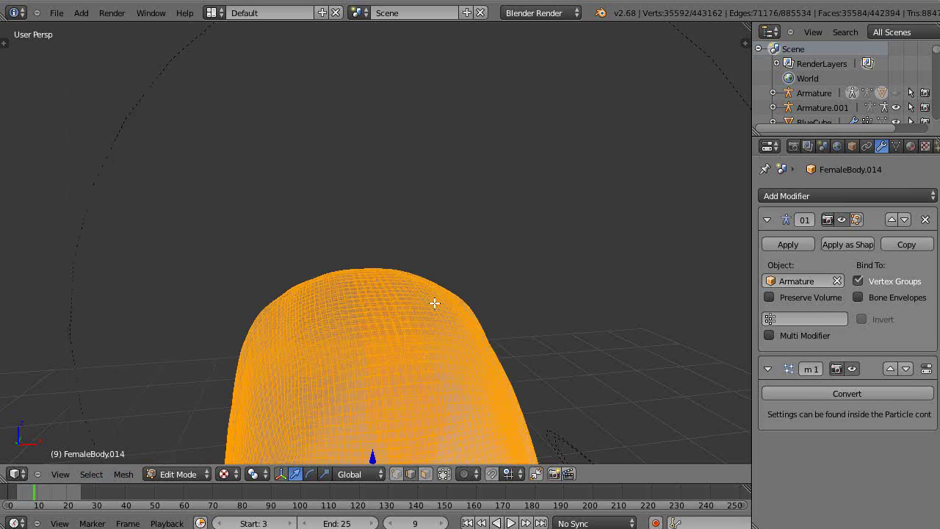
Step: Try to move the selected head mesh along the X axis, apart from the eyes, nose and lips
{"action": "middle_click_drag", "start_coordinate": [435, 302], "coordinate": [455, 171], "text": "shift"}
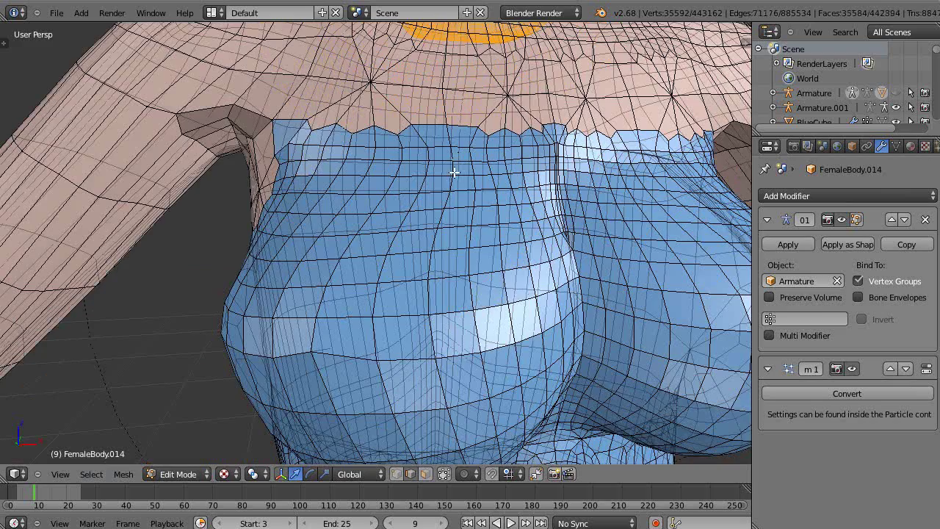
{"action": "scroll", "coordinate": [454, 172], "scroll_direction": "up", "scroll_amount": 5, "text": "shift"}
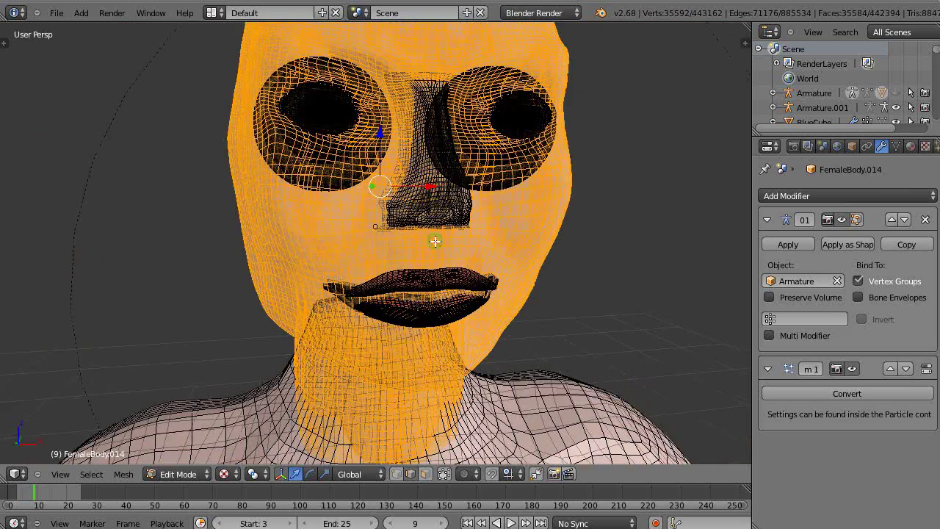
{"action": "scroll", "coordinate": [480, 218], "scroll_direction": "up", "scroll_amount": 1, "text": "shift"}
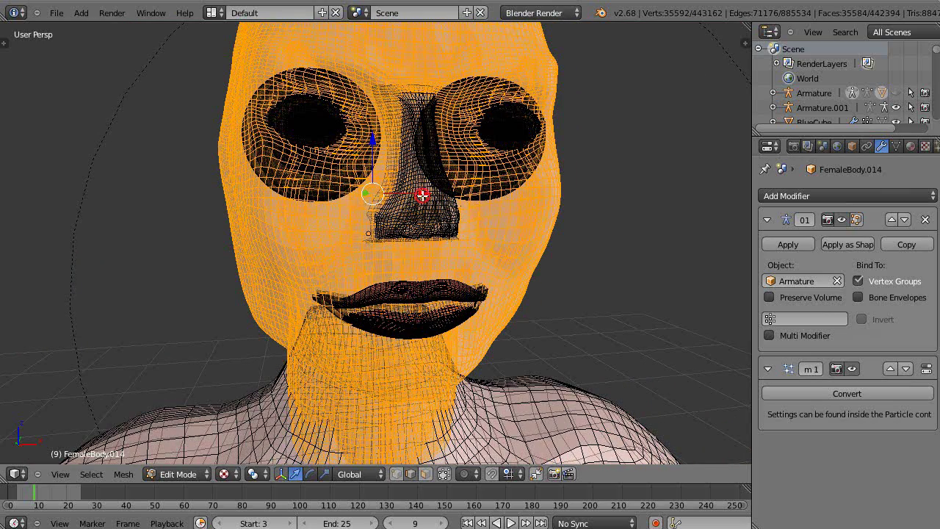
{"action": "key", "text": "g"}
{"action": "key", "text": "x"}
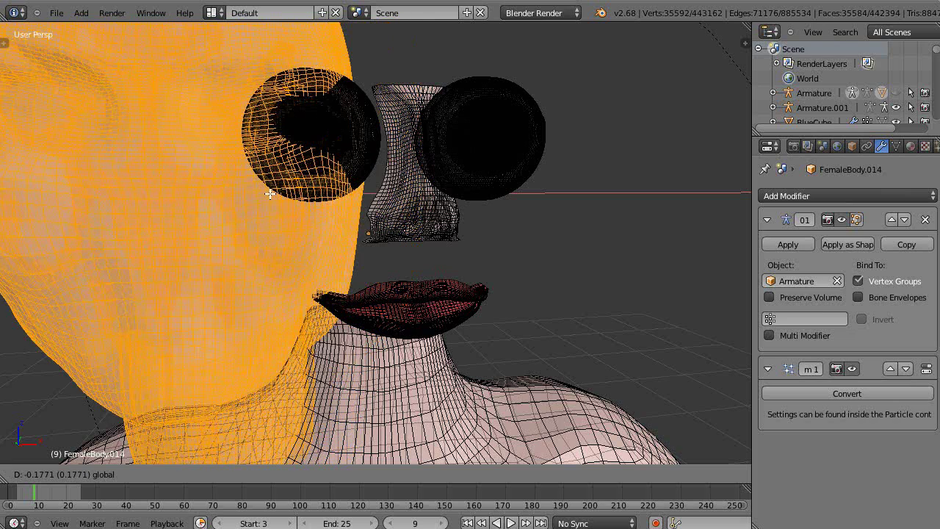
{"action": "key", "text": "Escape"}
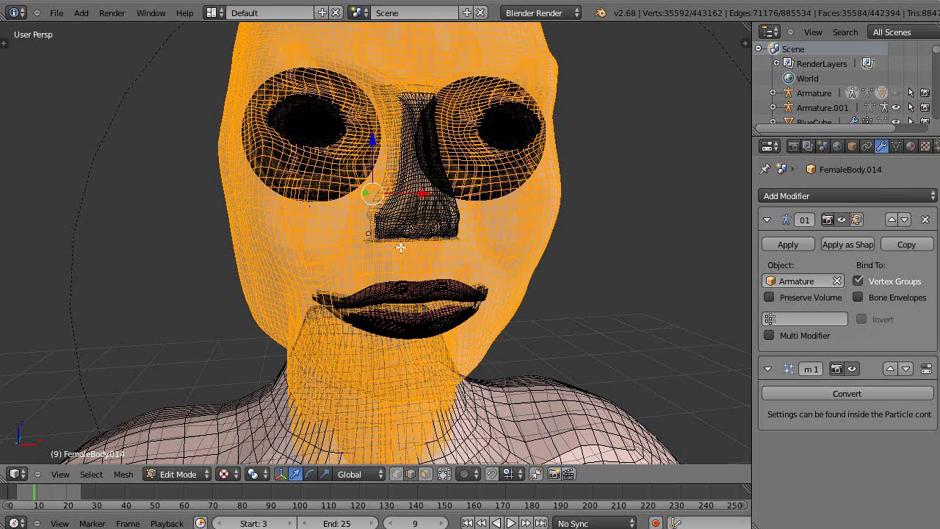
Step: Return the female body to Object Mode
{"action": "scroll", "coordinate": [401, 247], "scroll_direction": "down", "scroll_amount": 6}
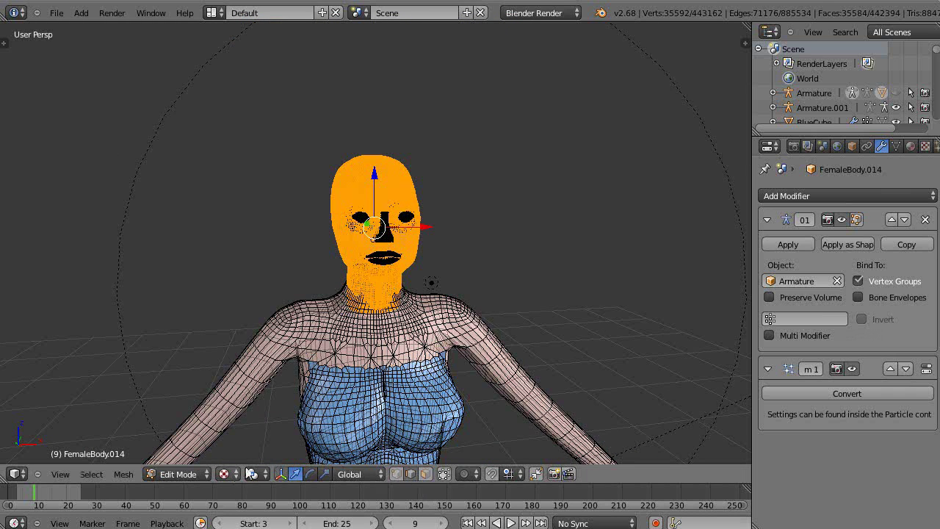
{"action": "key", "text": "Tab"}
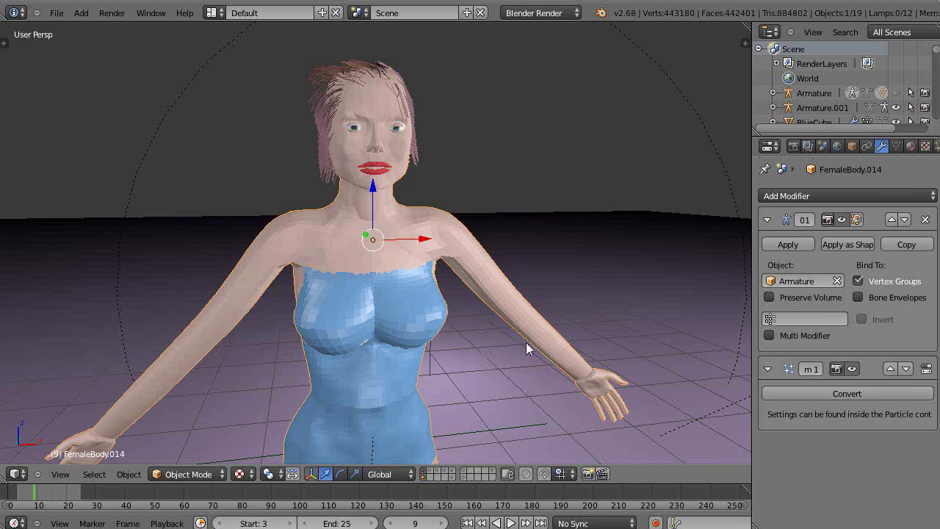
Step: Examine the complete female body in Object Mode from the front and side, both close up and at full figure
{"action": "middle_click_drag", "start_coordinate": [499, 345], "coordinate": [538, 335]}
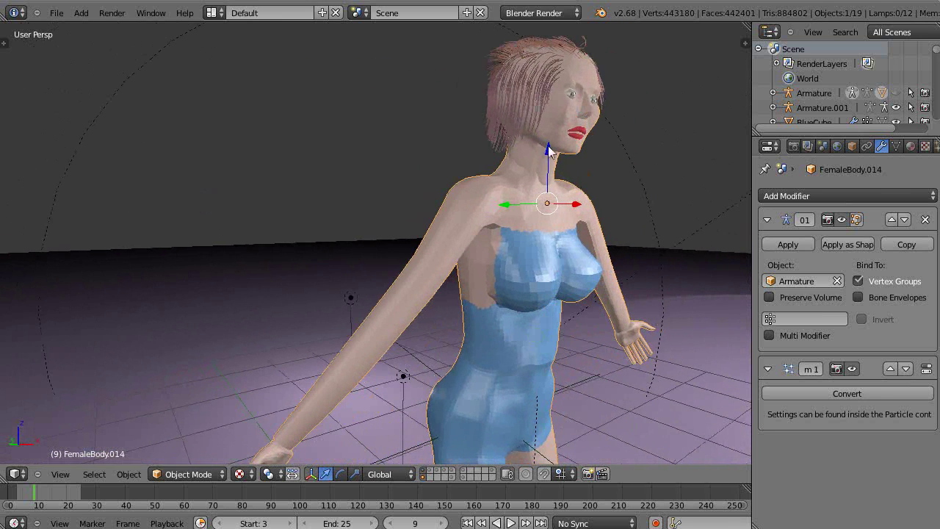
{"action": "middle_click_drag", "start_coordinate": [549, 151], "coordinate": [462, 141]}
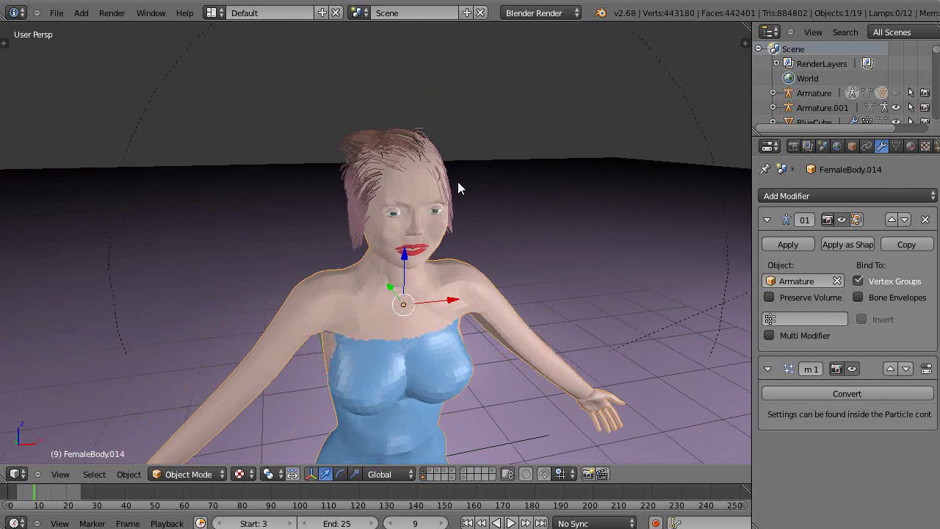
{"action": "scroll", "coordinate": [452, 229], "scroll_direction": "down", "scroll_amount": 2}
{"action": "middle_click_drag", "start_coordinate": [453, 240], "coordinate": [466, 233]}
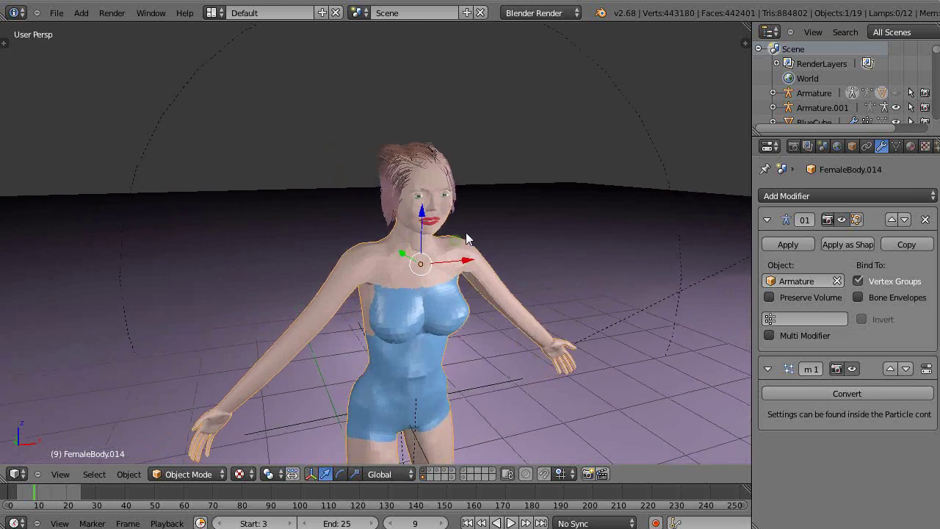
{"action": "scroll", "coordinate": [465, 224], "scroll_direction": "up", "scroll_amount": 3}
{"action": "scroll", "coordinate": [463, 218], "scroll_direction": "down", "scroll_amount": 3}
{"action": "scroll", "coordinate": [466, 220], "scroll_direction": "up", "scroll_amount": 3}
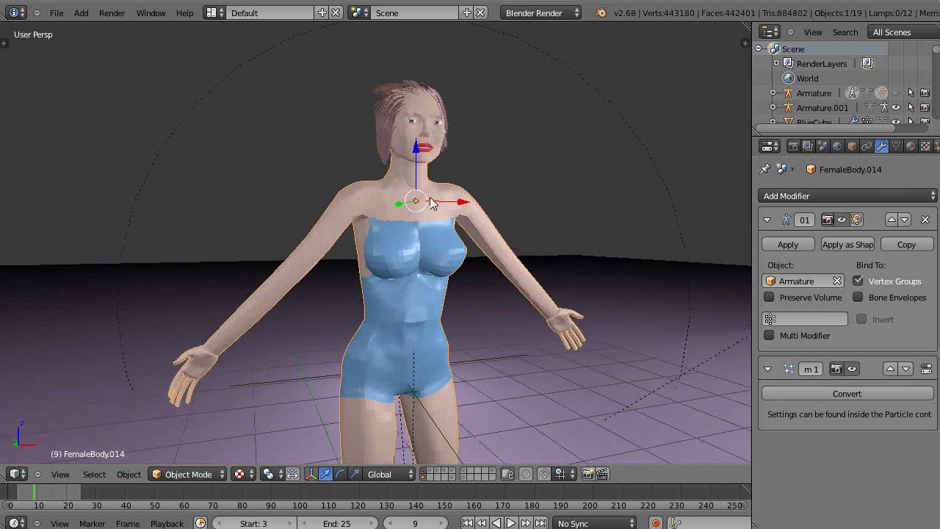
{"action": "scroll", "coordinate": [433, 194], "scroll_direction": "up", "scroll_amount": 4}
{"action": "scroll", "coordinate": [342, 125], "scroll_direction": "down", "scroll_amount": 3}
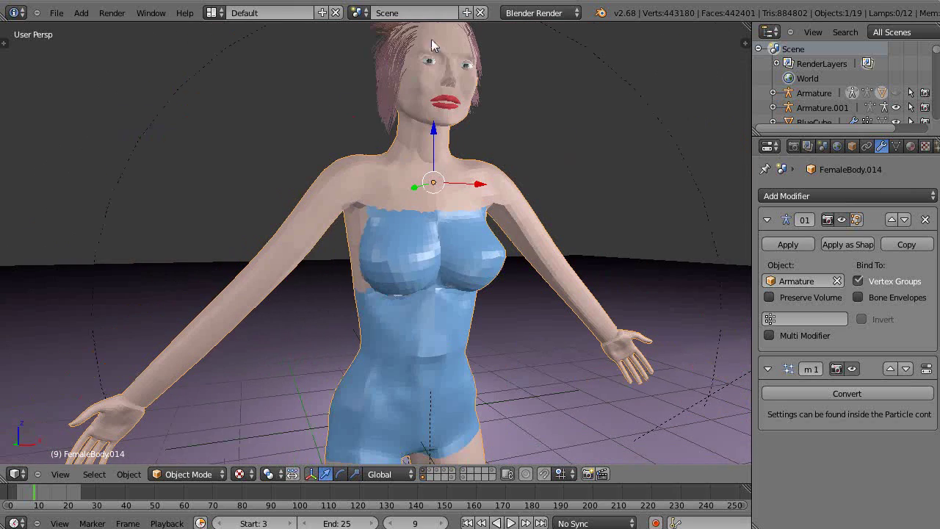
{"action": "scroll", "coordinate": [470, 158], "scroll_direction": "down", "scroll_amount": 4}
{"action": "middle_click_drag", "start_coordinate": [470, 168], "coordinate": [412, 172], "text": "shift"}
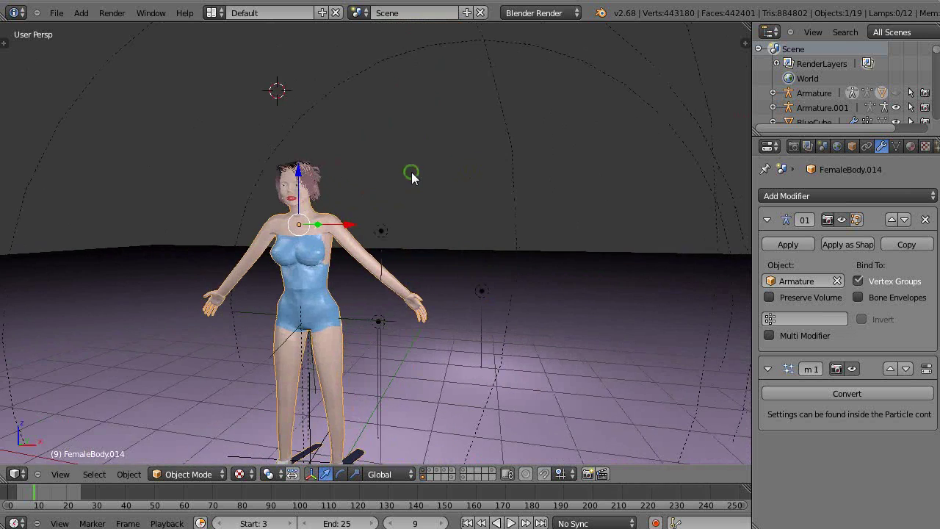
Step: Examine the female character's face up close, checking how the eyes, nose and lips sit on the head
{"action": "scroll", "coordinate": [448, 193], "scroll_direction": "up", "scroll_amount": 5}
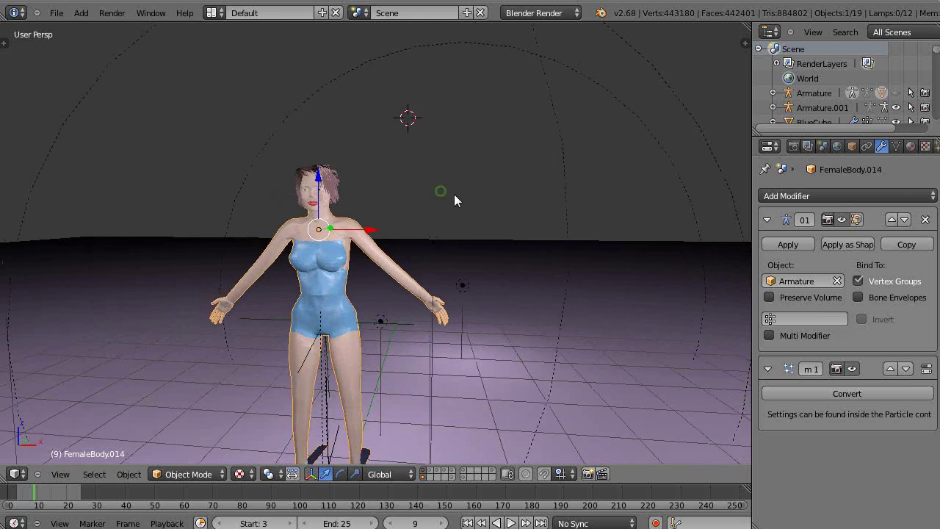
{"action": "middle_click_drag", "start_coordinate": [276, 191], "coordinate": [354, 199], "text": "shift"}
{"action": "scroll", "coordinate": [353, 200], "scroll_direction": "up", "scroll_amount": 4}
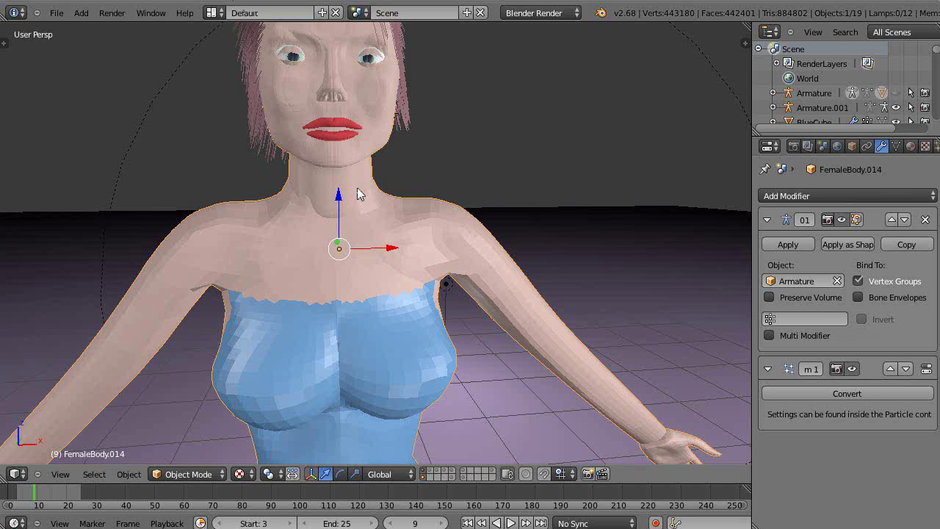
{"action": "scroll", "coordinate": [357, 192], "scroll_direction": "up", "scroll_amount": 4}
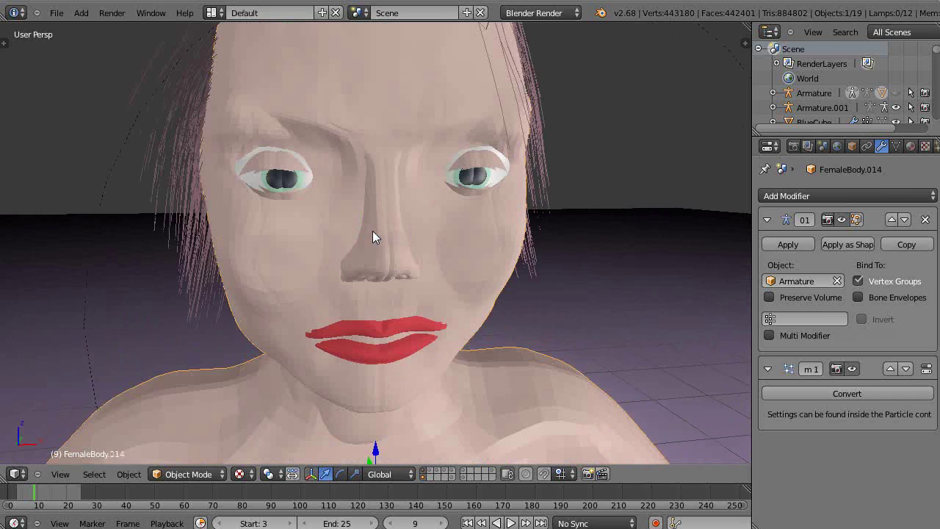
{"action": "middle_click_drag", "start_coordinate": [372, 230], "coordinate": [367, 228]}
{"action": "middle_click_drag", "start_coordinate": [395, 237], "coordinate": [470, 264]}
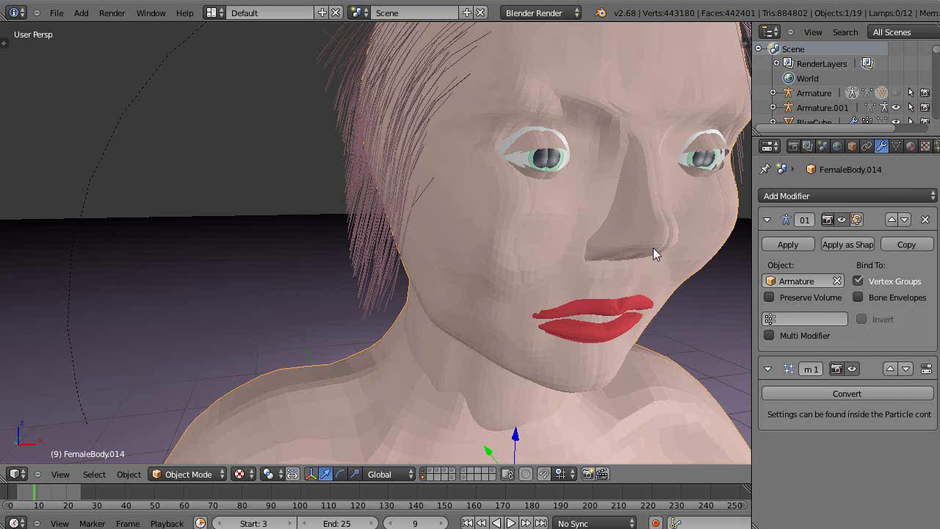
{"action": "scroll", "coordinate": [441, 316], "scroll_direction": "down", "scroll_amount": 6}
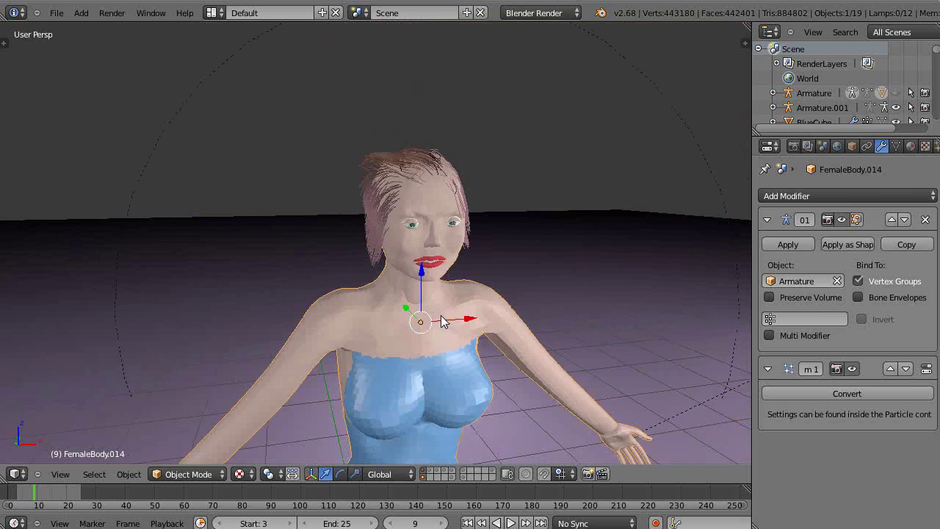
{"action": "middle_click_drag", "start_coordinate": [444, 319], "coordinate": [395, 225]}
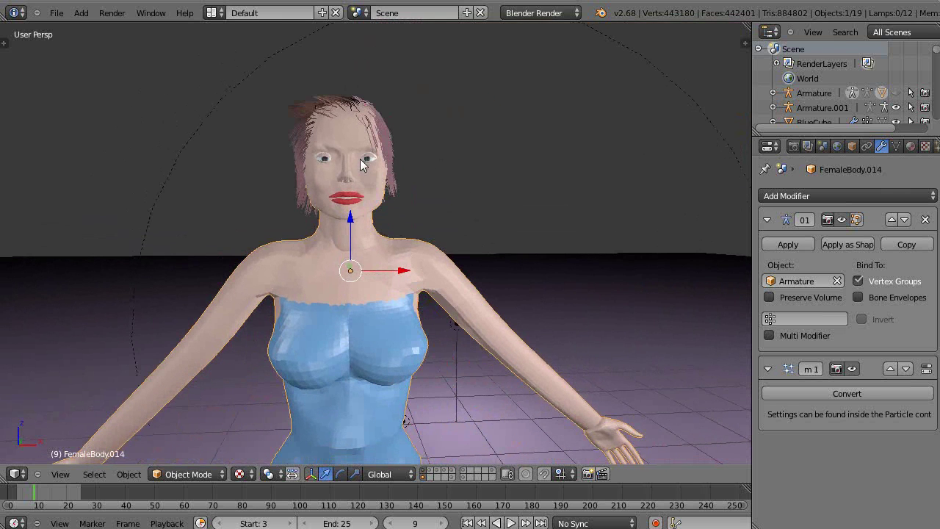